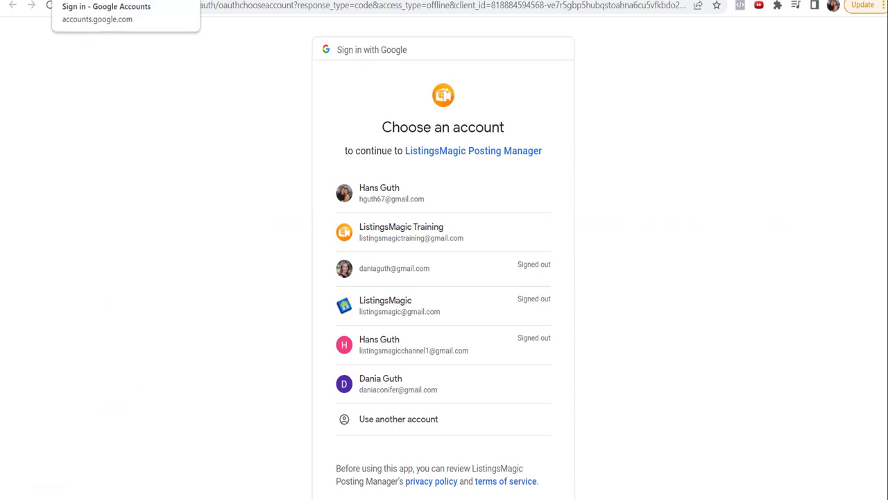
Step: Finish the Google sign-in and return to ListingsMagic's Social Media Connections page
key("ctrl+w")
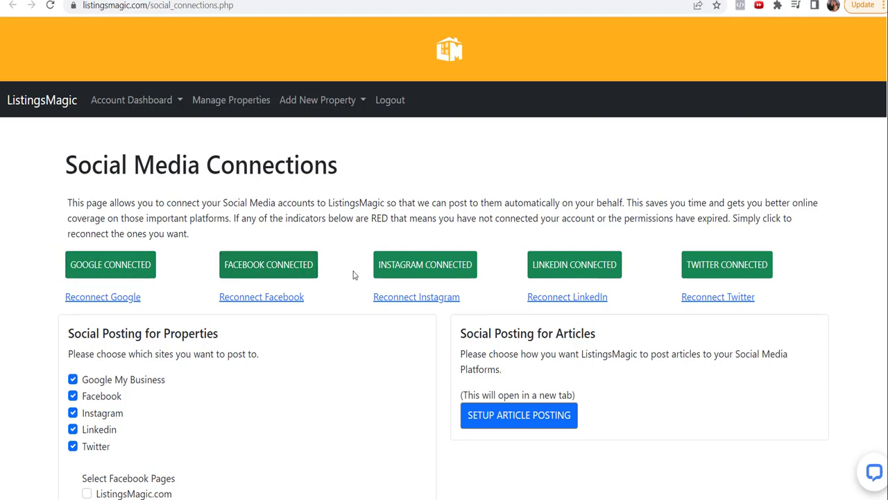
Step: Scroll down to the property update event checkboxes, briefly highlighting the word Properties
scroll(320, 247, "down", 3)
scroll(319, 248, "down", 1)
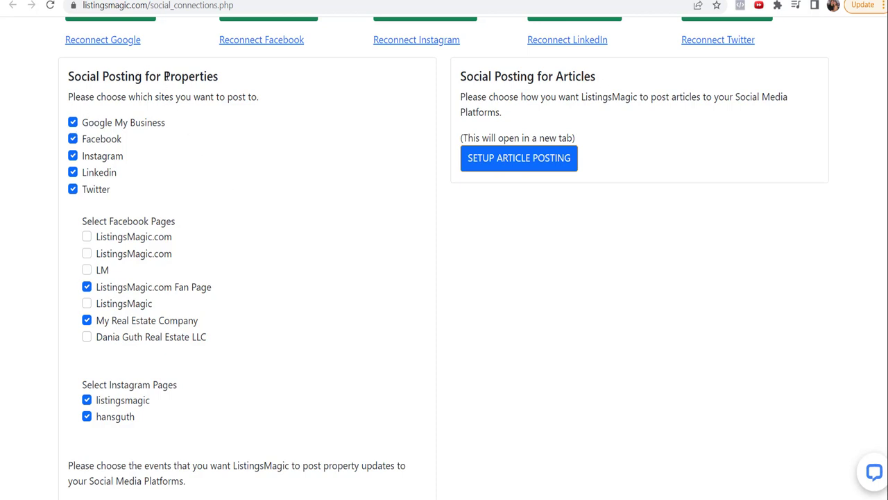
double_click(209, 76)
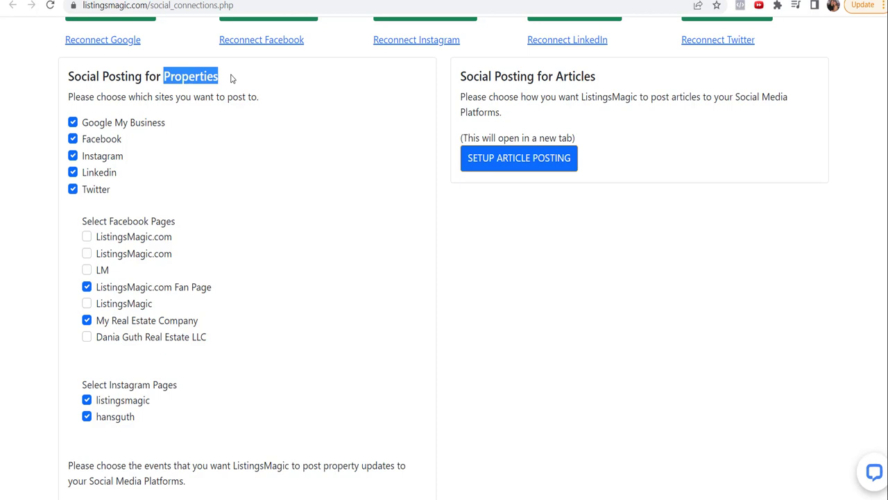
left_click(233, 78)
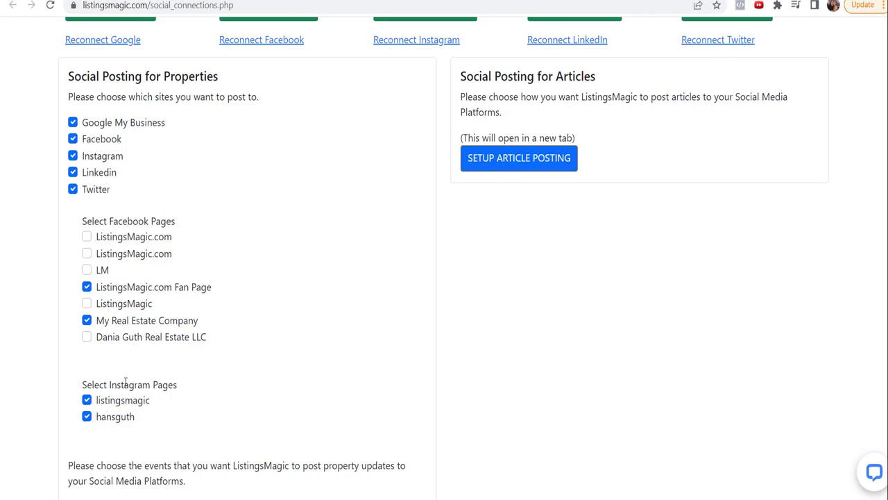
scroll(124, 386, "down", 1)
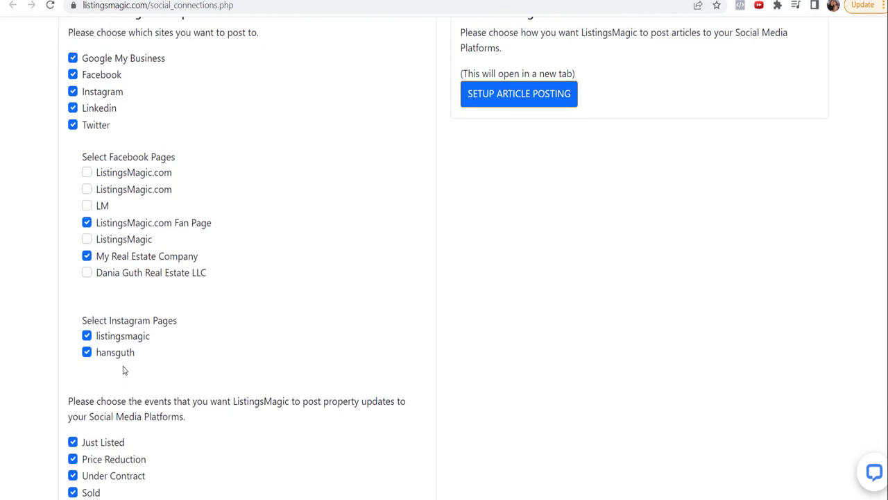
scroll(132, 357, "down", 2)
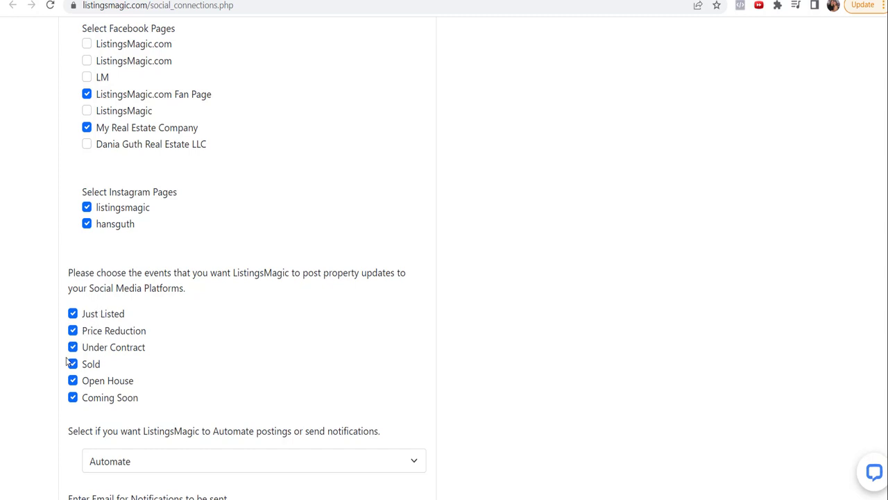
Step: Uncheck the Open House and Coming Soon property update events
left_click(72, 380)
left_click(73, 398)
scroll(386, 365, "down", 2)
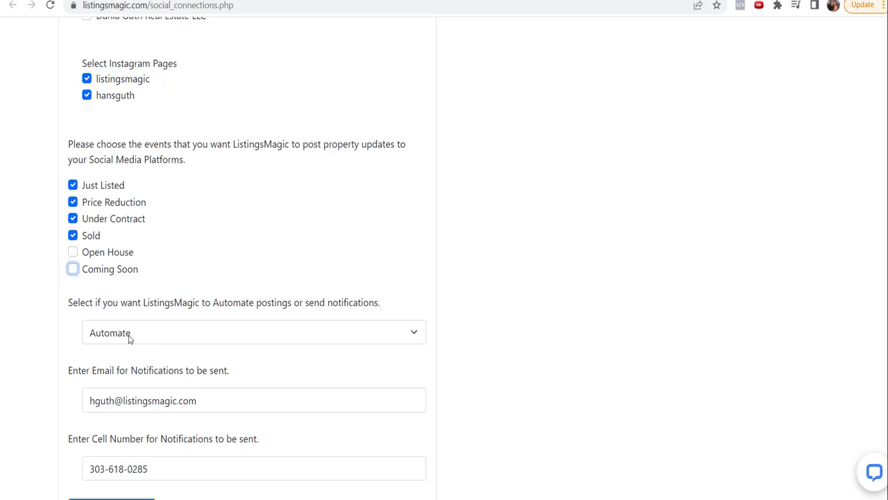
Step: Switch the posting mode to Notification and back to Automate, then save the settings
left_click(128, 339)
left_click(131, 367)
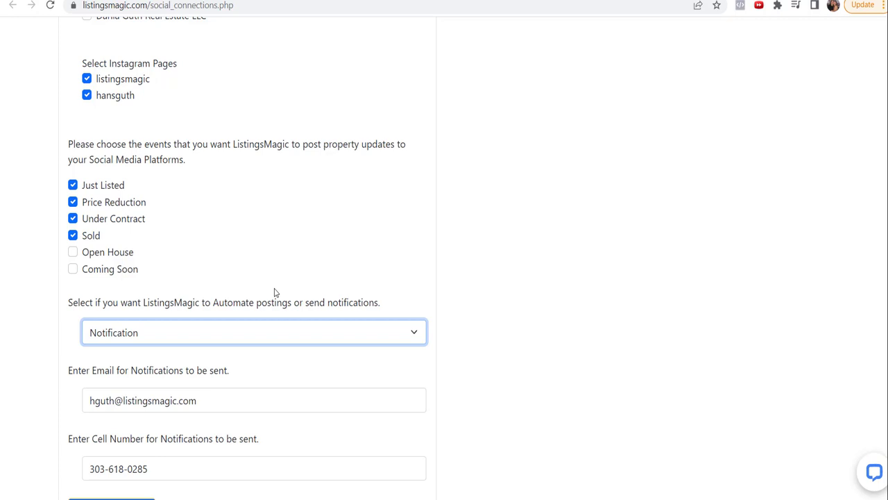
left_click(241, 340)
left_click(149, 345)
left_click(159, 340)
left_click(129, 352)
scroll(195, 369, "down", 1)
left_click(113, 478)
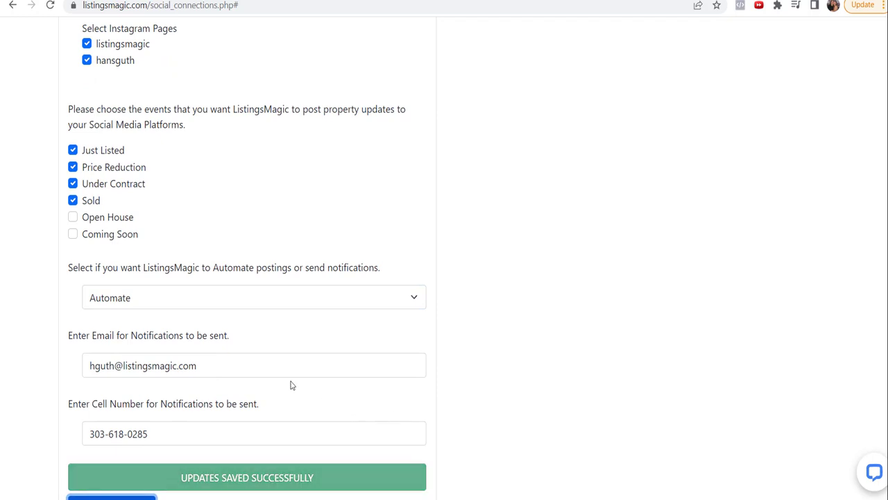
Step: Return to the top and open Setup Article Posting under Social Posting for Articles
scroll(292, 386, "up", 5)
scroll(291, 386, "up", 3)
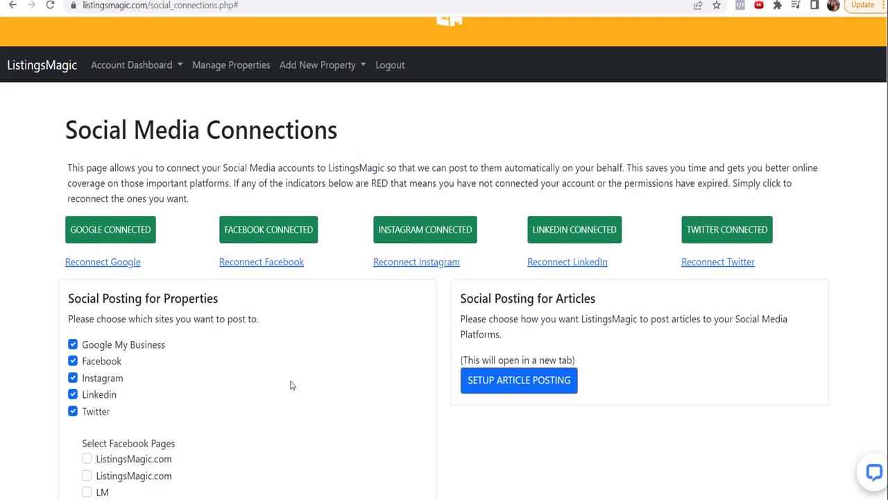
left_click_drag(66, 299, 231, 305)
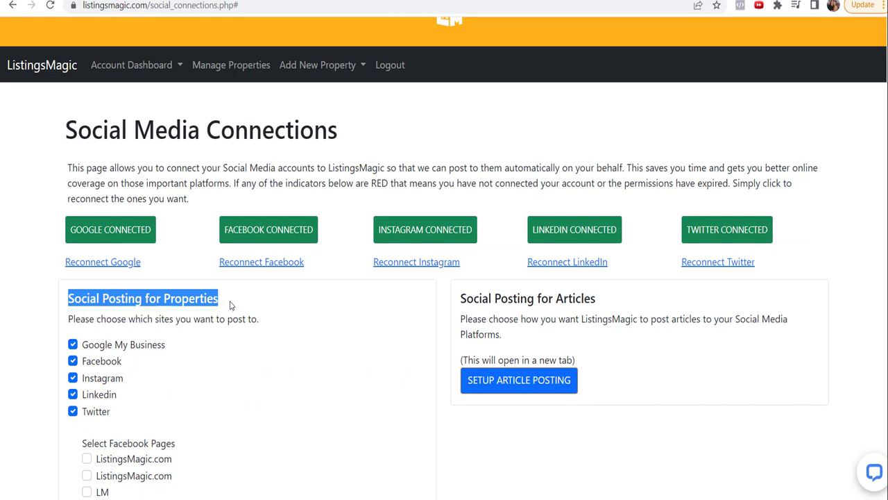
left_click(231, 305)
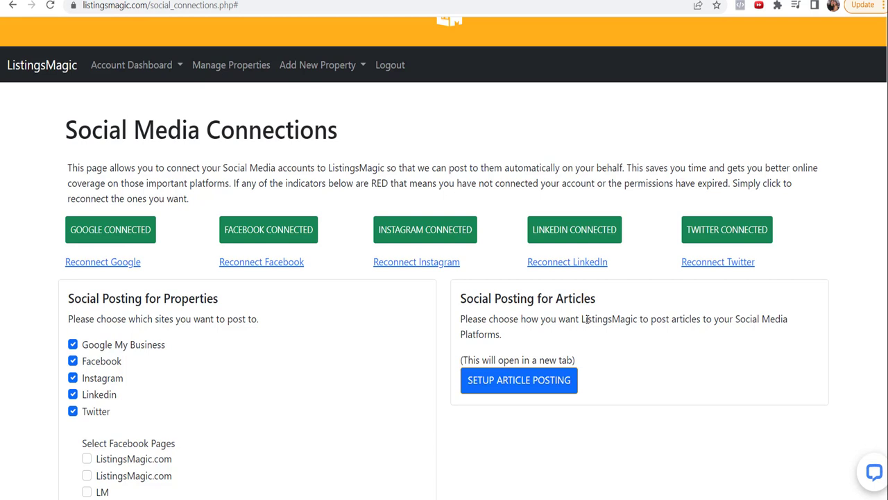
left_click(508, 381)
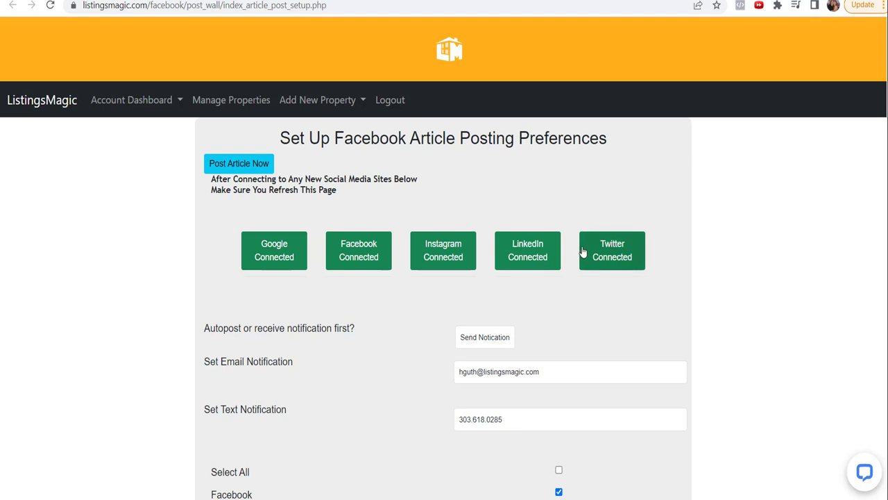
Step: Dismiss the new-mail popup and set article posting to Autopost, acknowledging the recommendation alert
scroll(516, 248, "down", 1)
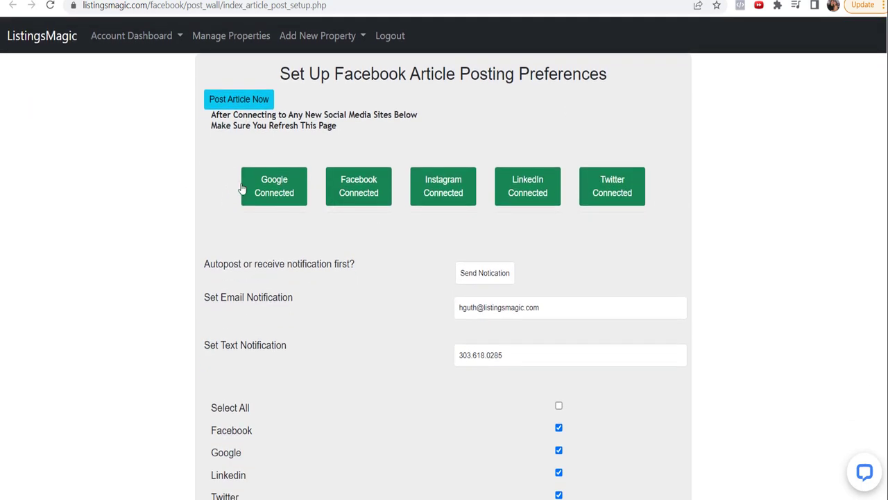
scroll(482, 236, "down", 2)
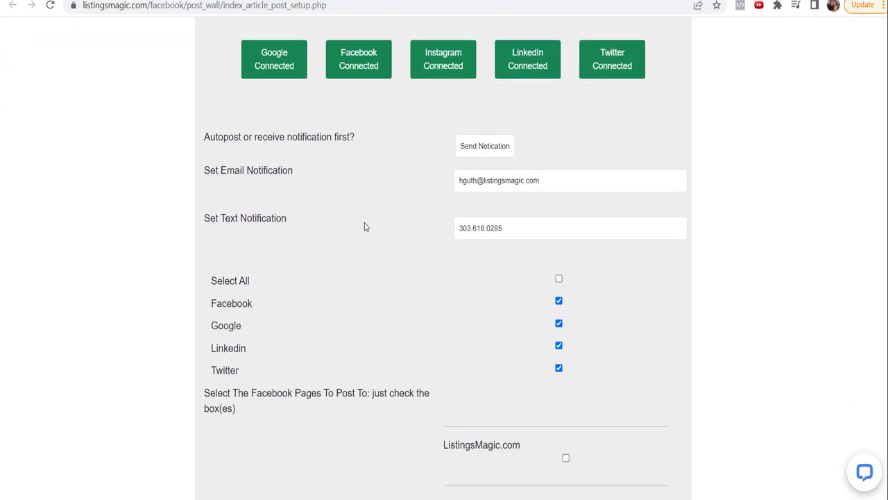
left_click(496, 146)
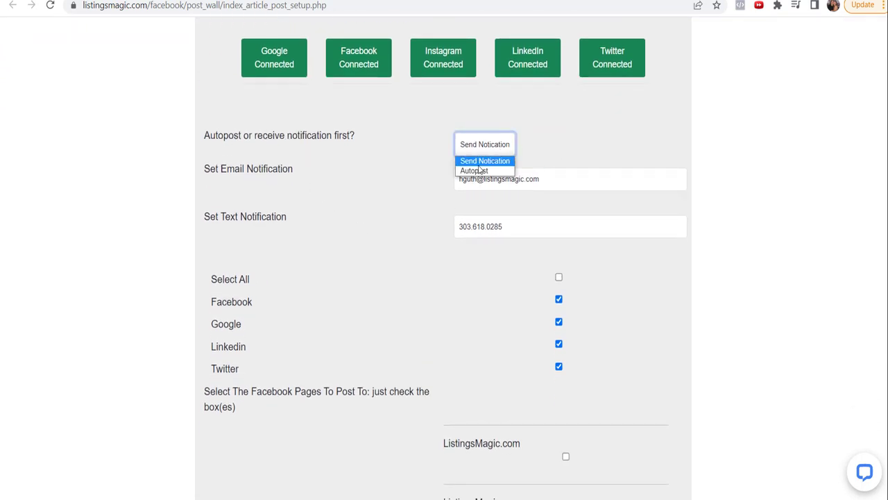
left_click(480, 165)
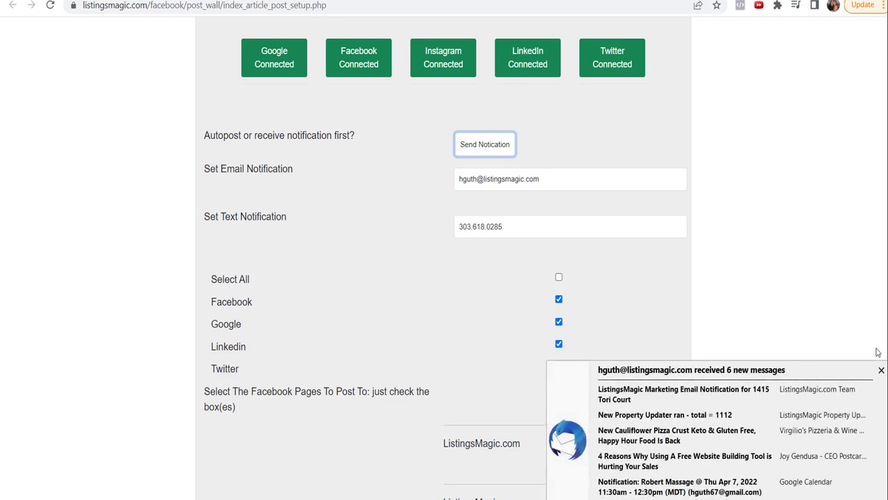
left_click(882, 370)
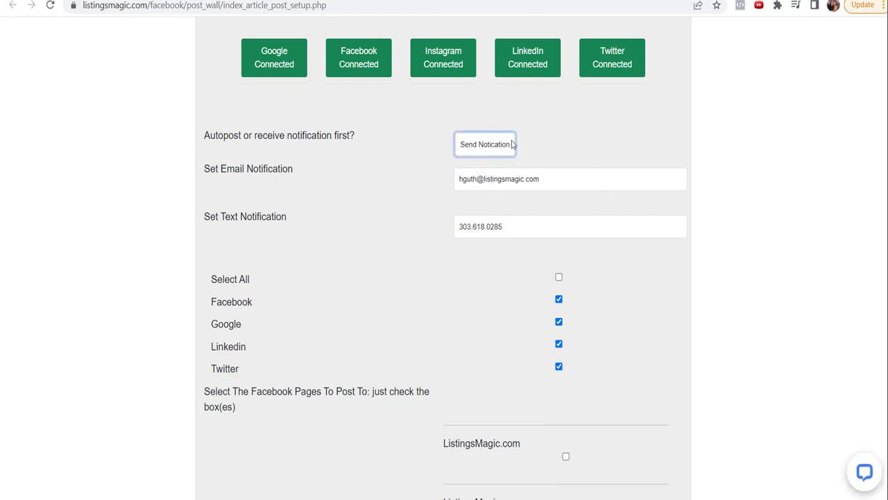
left_click(475, 144)
left_click(475, 172)
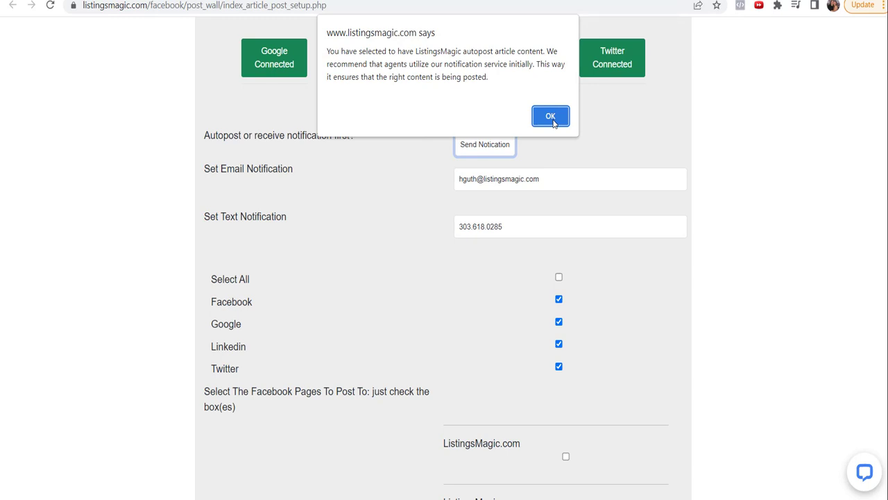
left_click(551, 116)
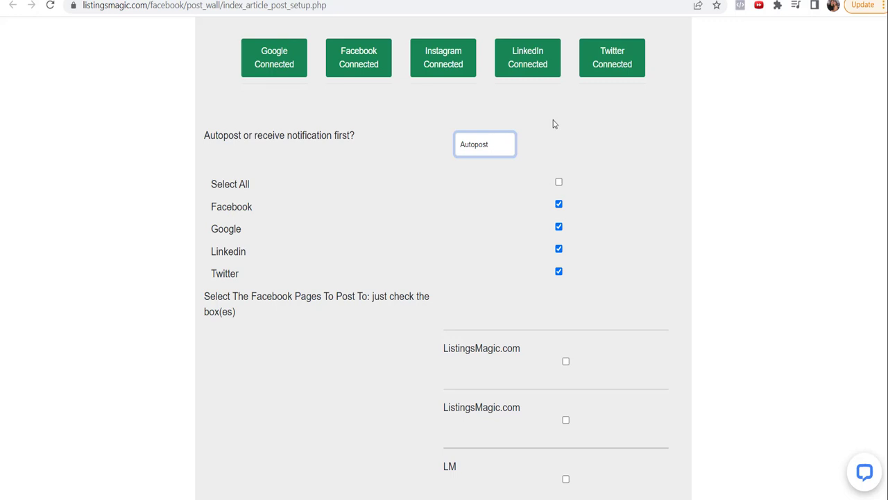
Step: Switch back to Send Notification and save with only Monday, Wednesday and Friday as posting days
left_click(480, 153)
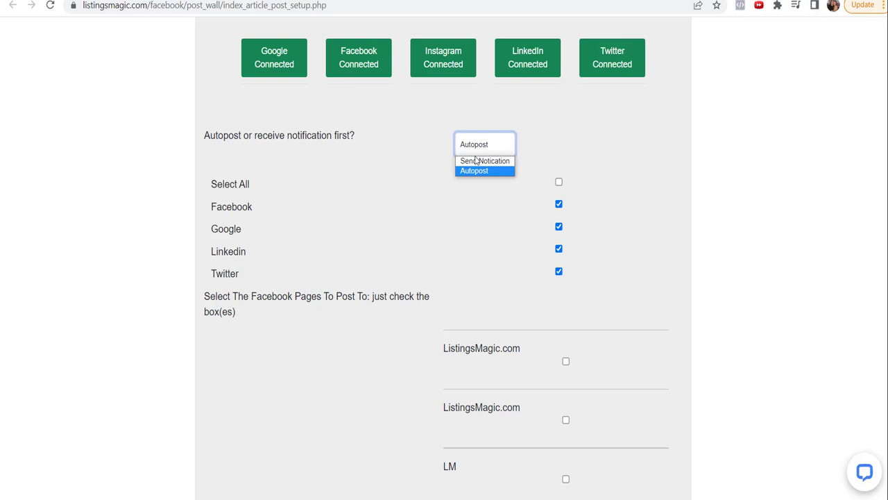
left_click(476, 161)
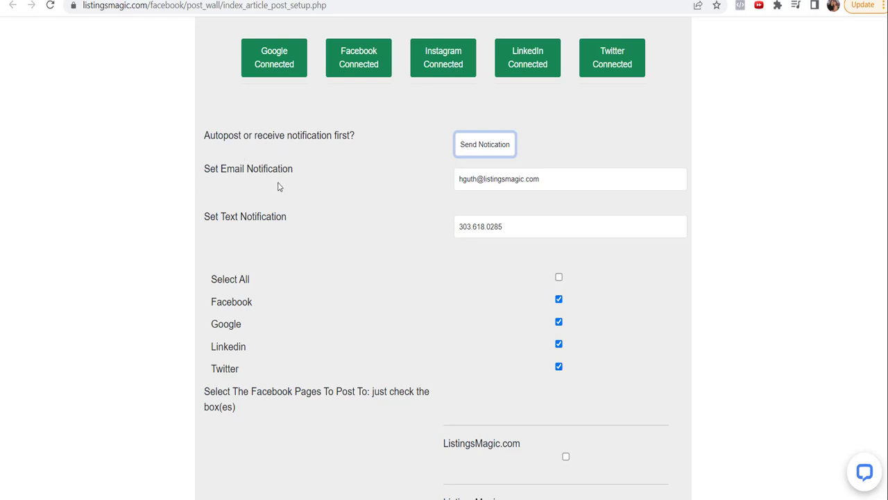
scroll(815, 154, "down", 3)
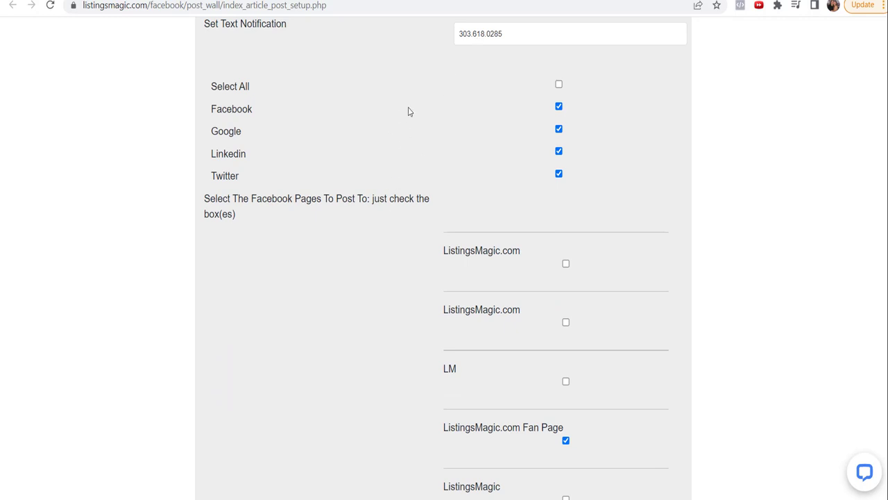
scroll(417, 118, "down", 2)
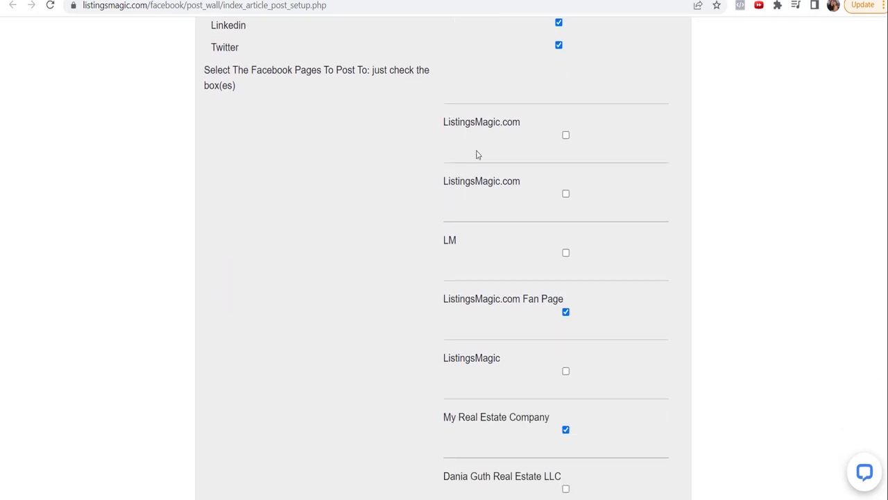
scroll(602, 307, "down", 3)
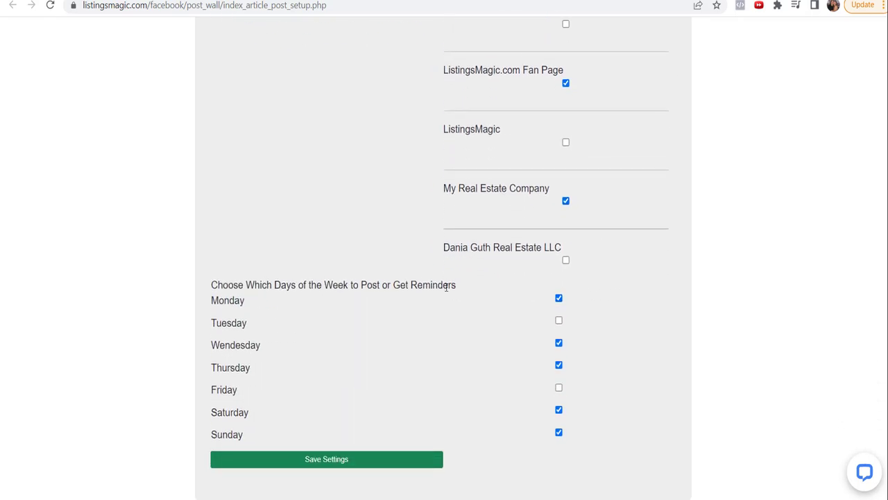
left_click(559, 320)
left_click(559, 388)
left_click(559, 320)
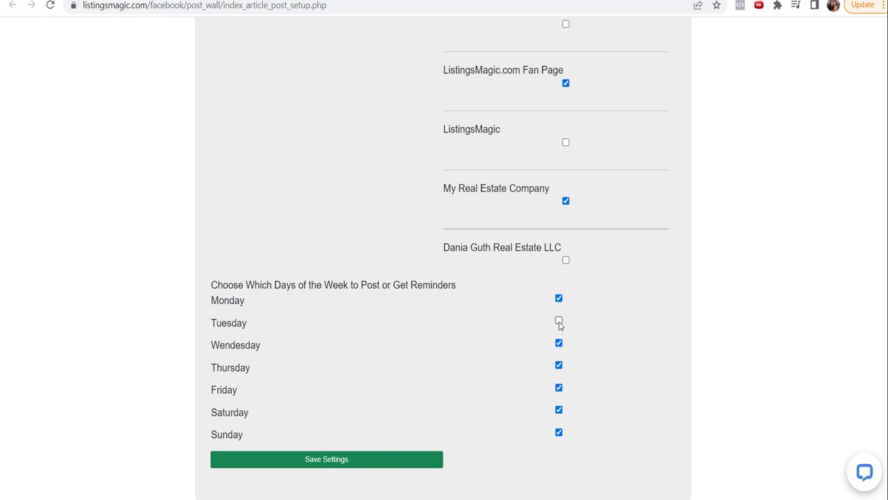
left_click(559, 364)
left_click(559, 409)
left_click(558, 432)
left_click(350, 461)
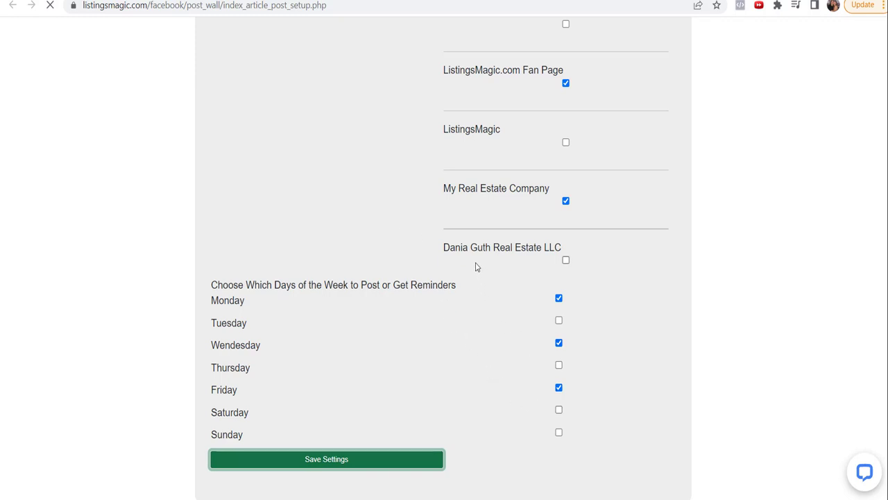
Step: Scroll to the top and start a new article post with Post Article Now
scroll(476, 268, "up", 4)
scroll(476, 267, "up", 8)
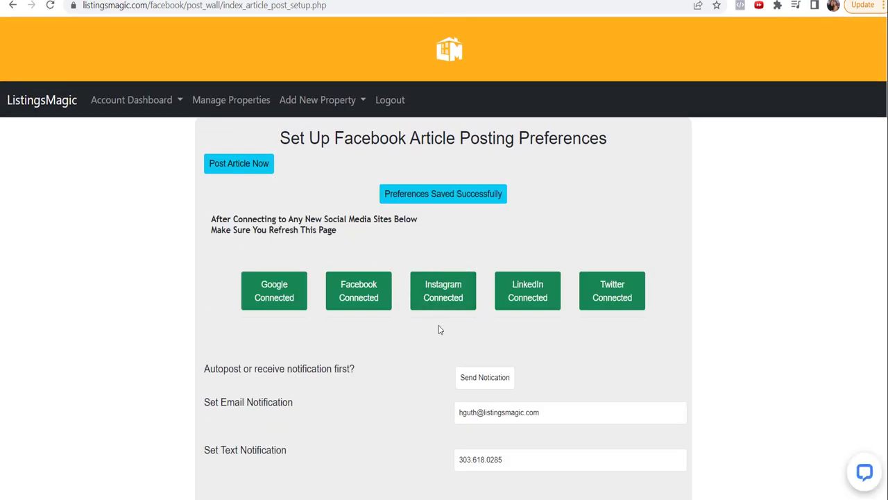
left_click(236, 165)
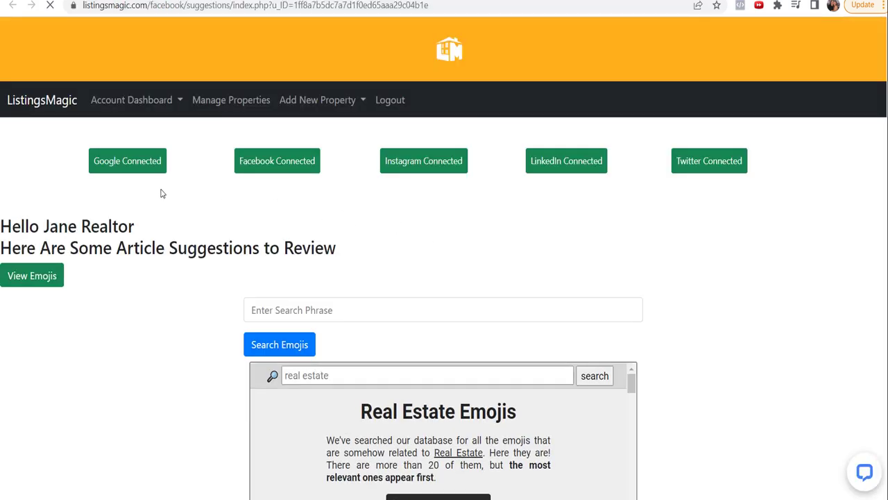
Step: Scroll down through the 25 suggested articles and back up toward the top
scroll(161, 189, "down", 1)
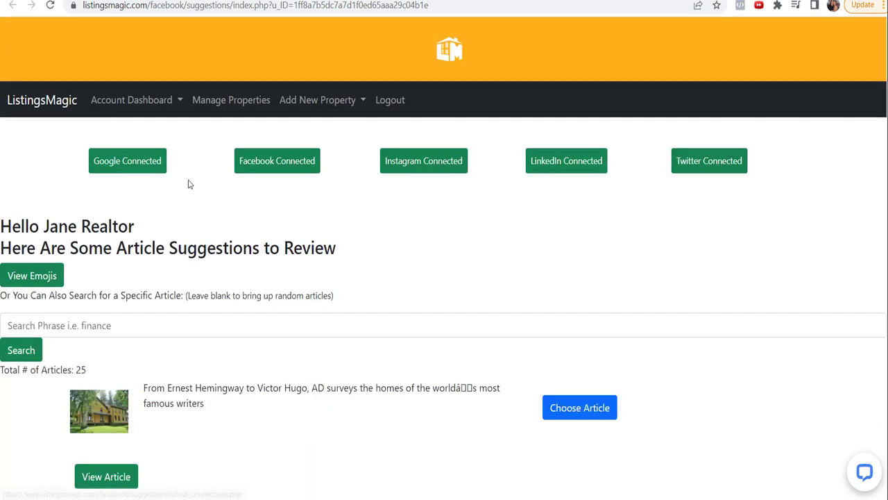
scroll(170, 200, "down", 1)
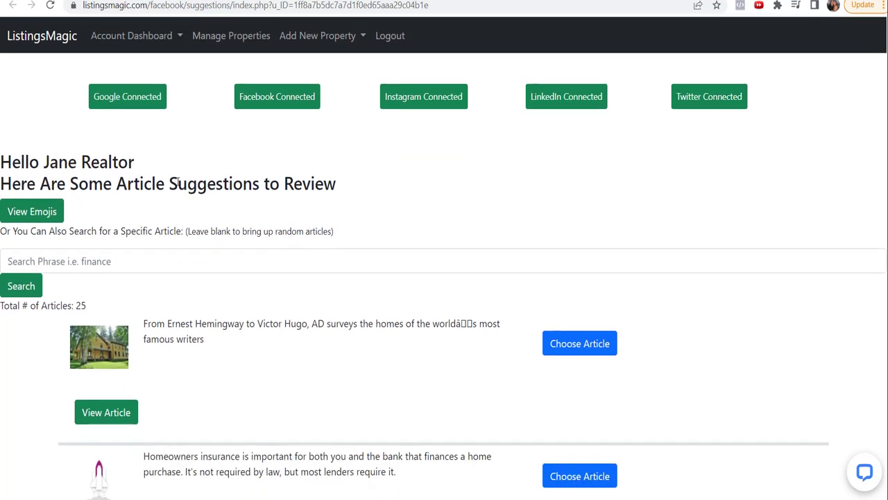
scroll(196, 189, "down", 2)
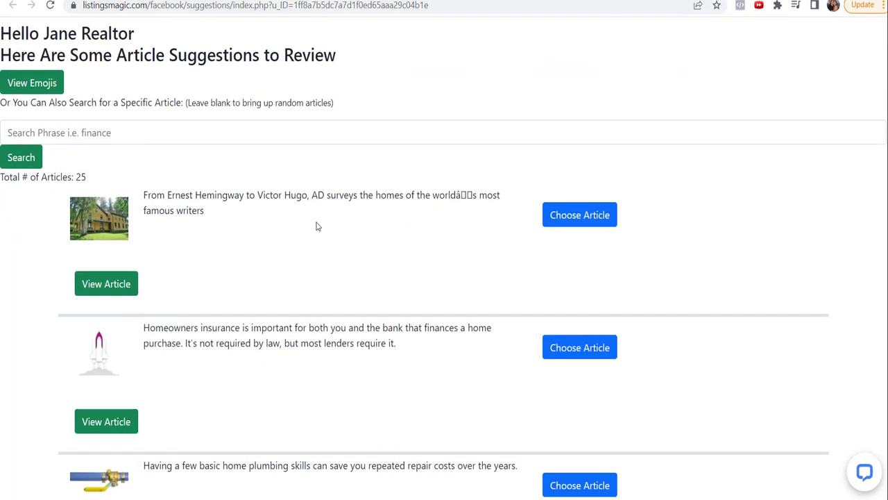
scroll(347, 235, "down", 2)
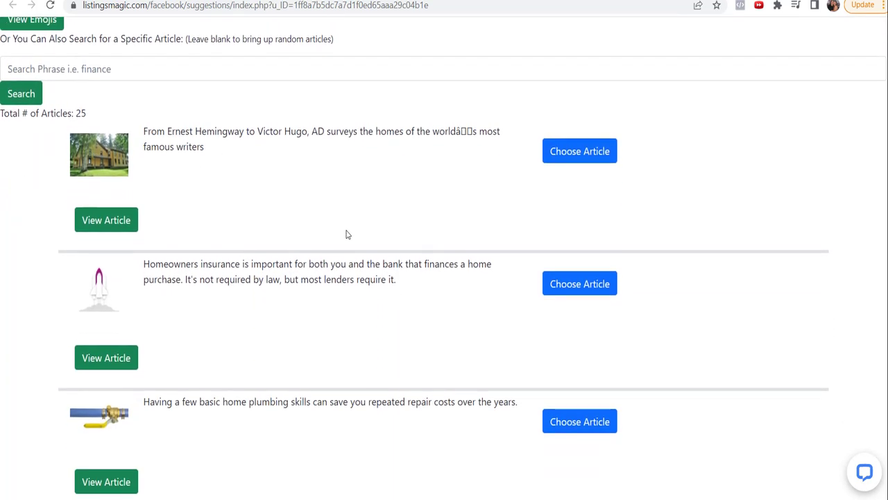
scroll(347, 235, "down", 1)
scroll(347, 235, "down", 5)
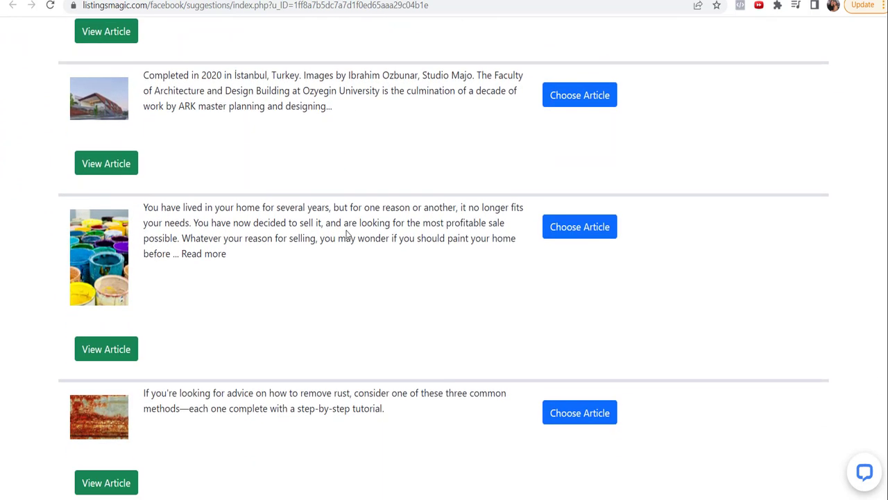
scroll(347, 234, "down", 3)
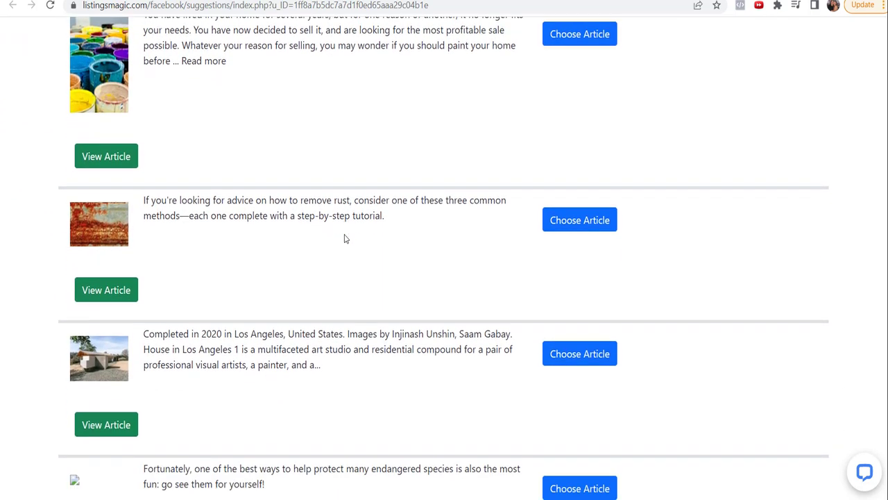
scroll(345, 239, "down", 3)
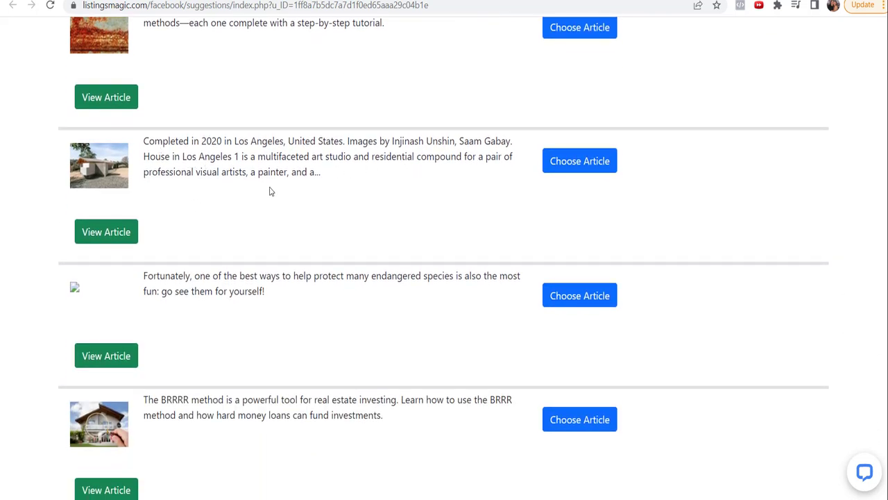
scroll(272, 191, "down", 2)
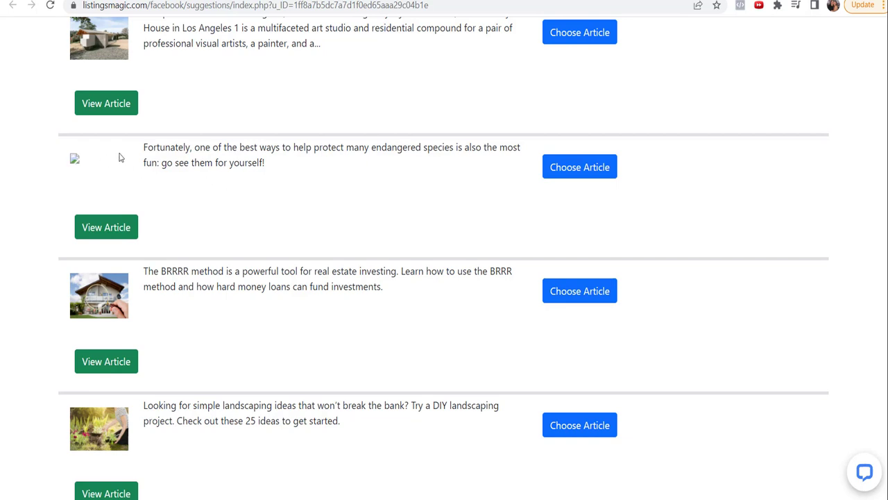
scroll(286, 218, "down", 1)
scroll(285, 219, "down", 2)
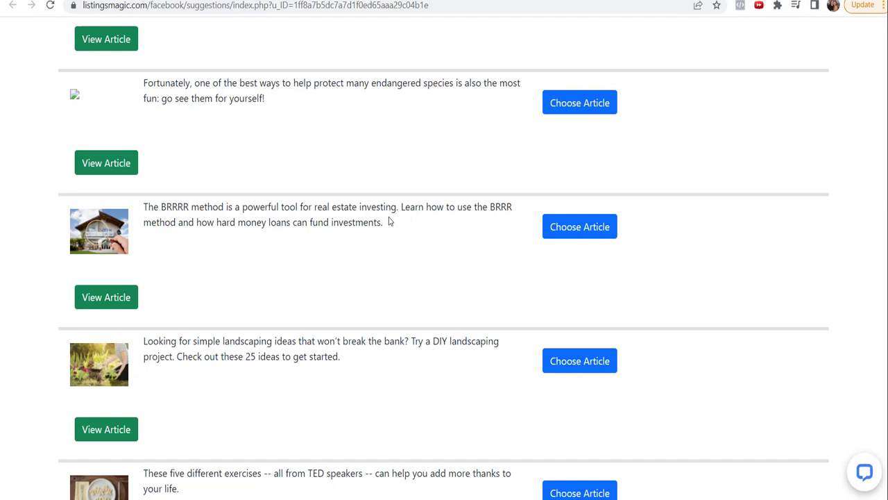
scroll(389, 221, "up", 15)
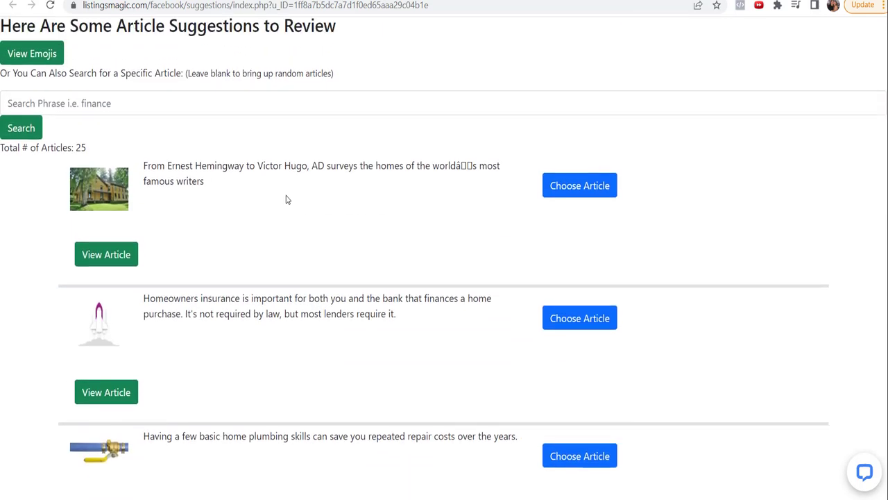
scroll(286, 199, "up", 2)
Step: Search the article suggestions for 'travel' to list 299 matching articles
left_click(120, 266)
type("tracve")
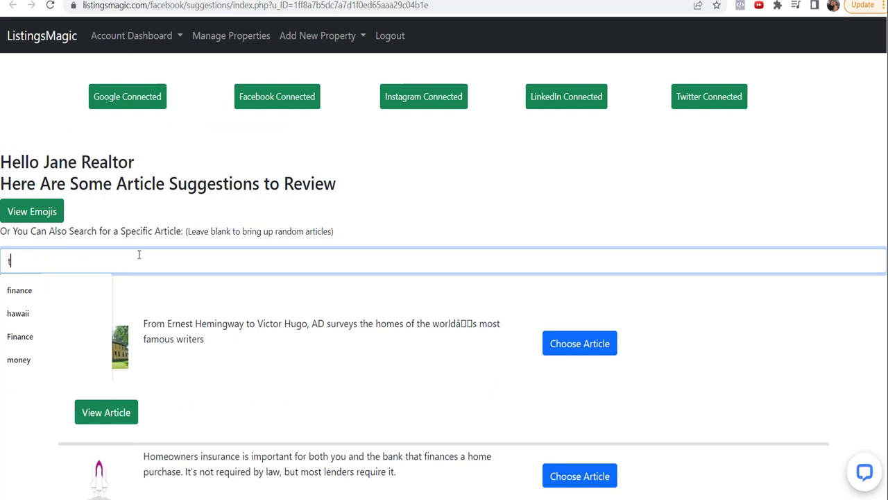
type("vel")
left_click(20, 286)
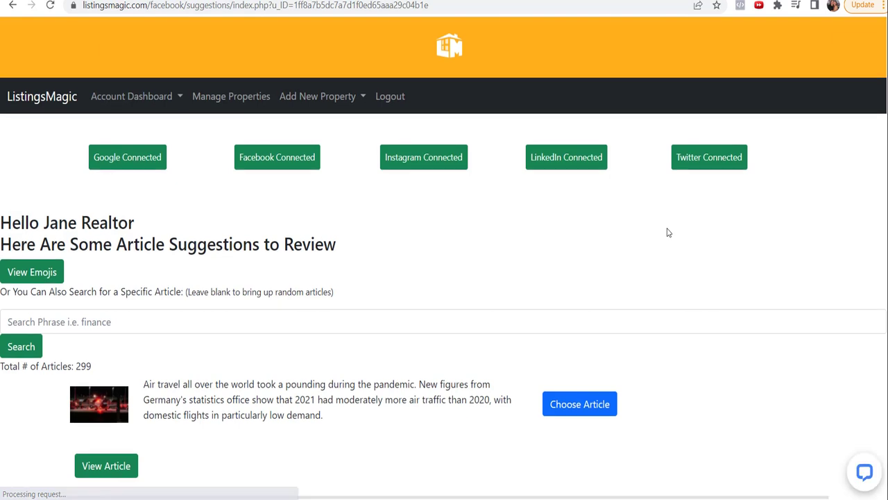
Step: Scroll the travel results down to the article on day trips from Lima, Peru
scroll(702, 254, "down", 2)
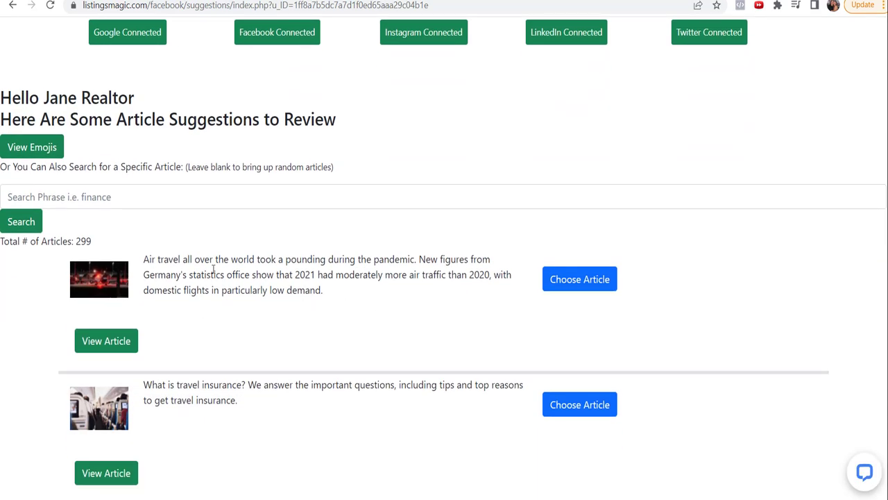
left_click_drag(142, 259, 396, 286)
left_click(399, 278)
scroll(399, 278, "down", 2)
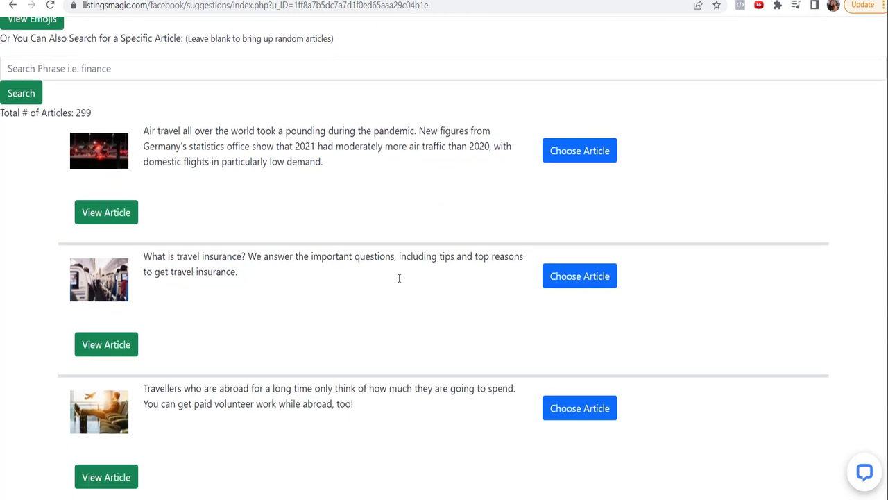
scroll(308, 252, "down", 3)
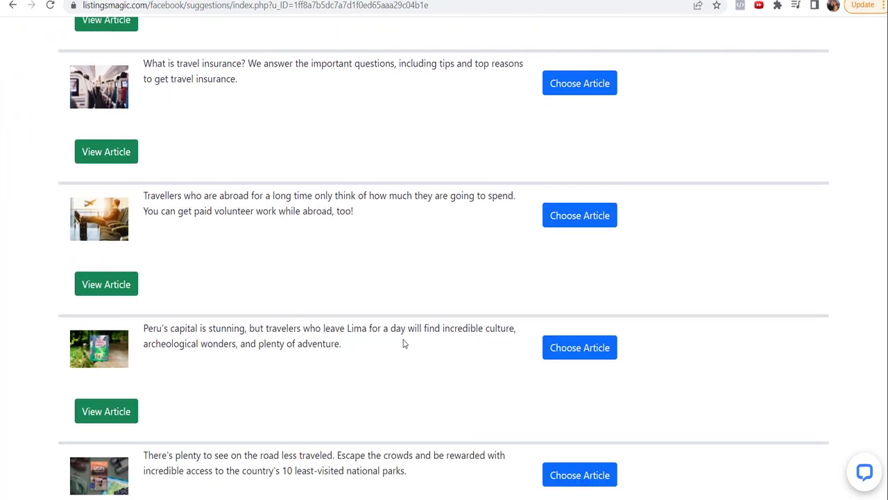
scroll(405, 344, "down", 1)
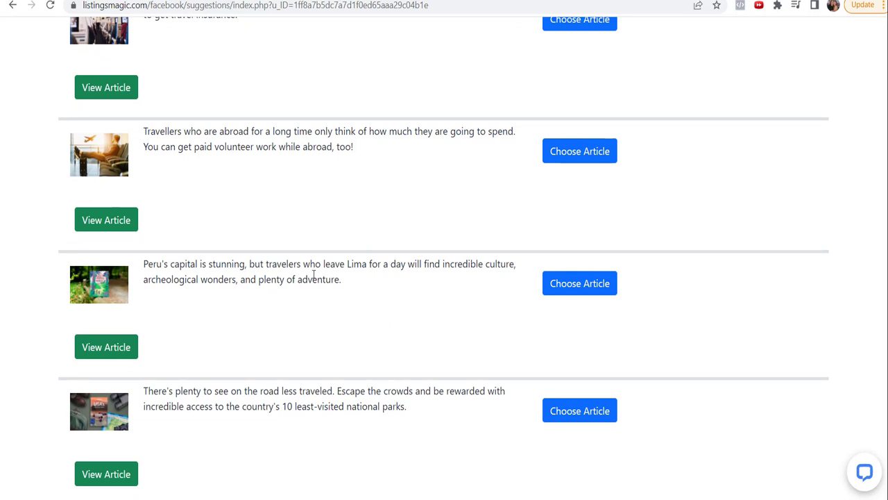
left_click(101, 349)
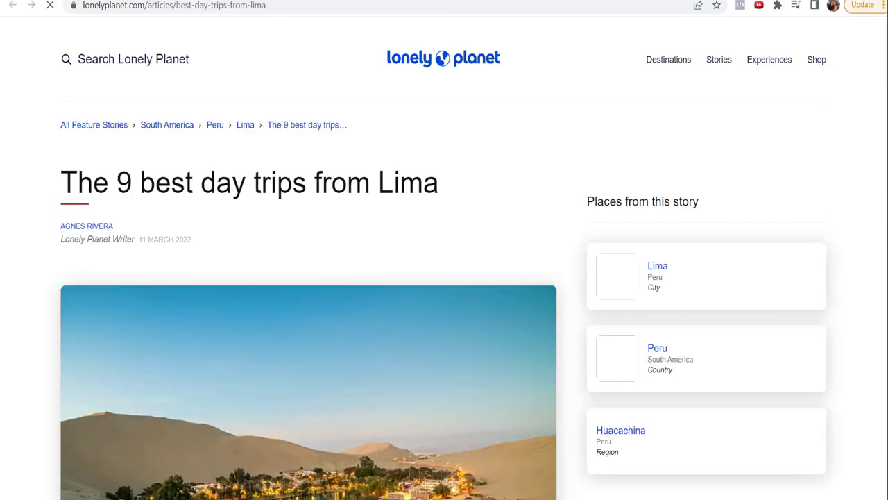
scroll(291, 190, "down", 5)
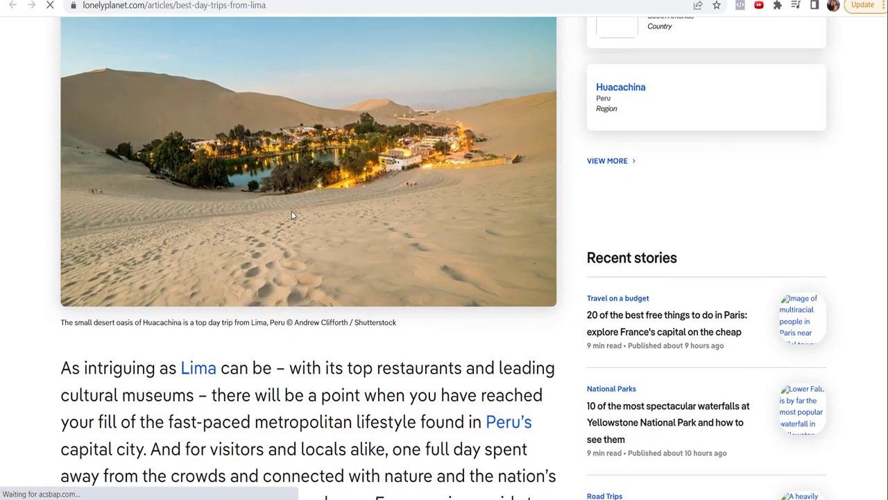
scroll(292, 215, "down", 1)
scroll(302, 179, "up", 3)
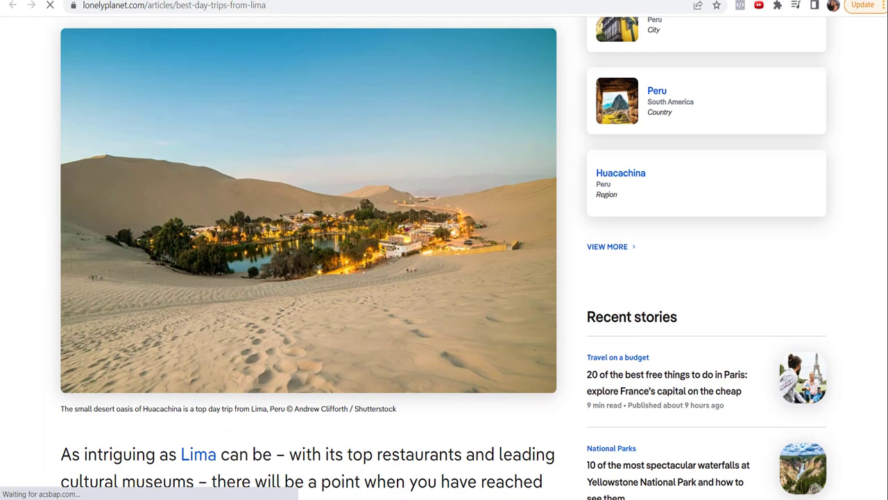
key("ctrl+w")
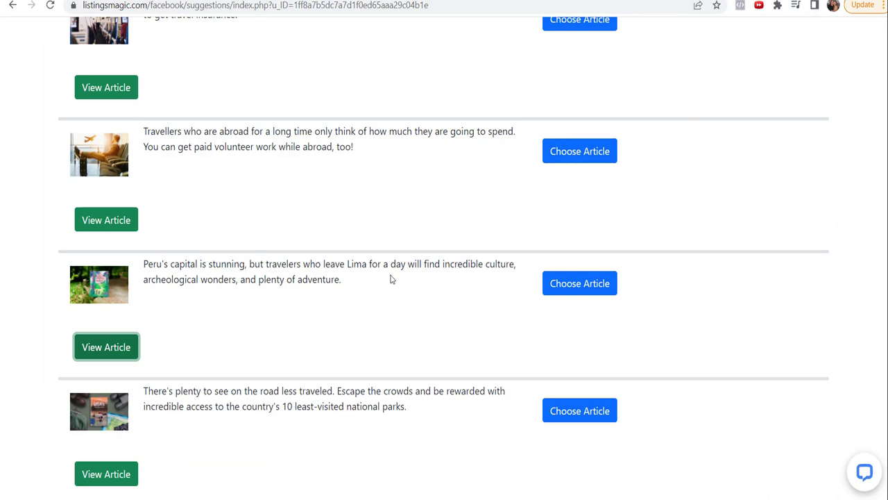
Step: Choose the Peru article and deselect every Facebook page except My Real Estate Company
left_click(575, 287)
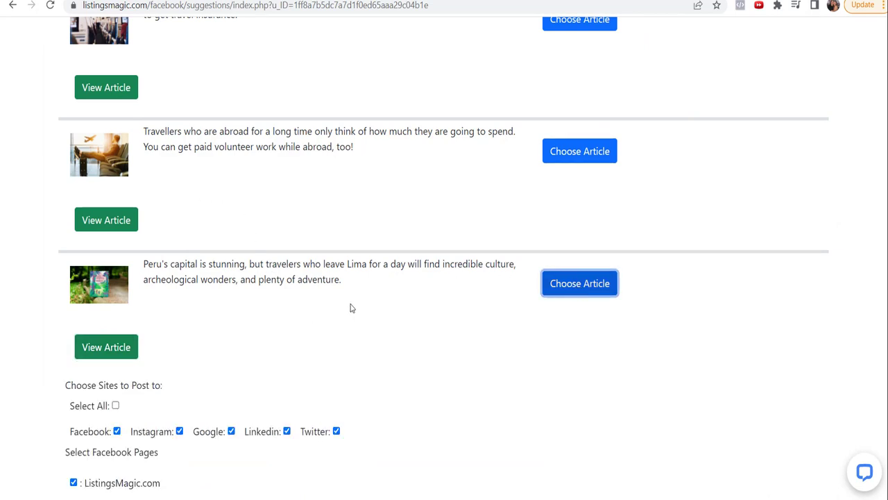
scroll(298, 295, "down", 2)
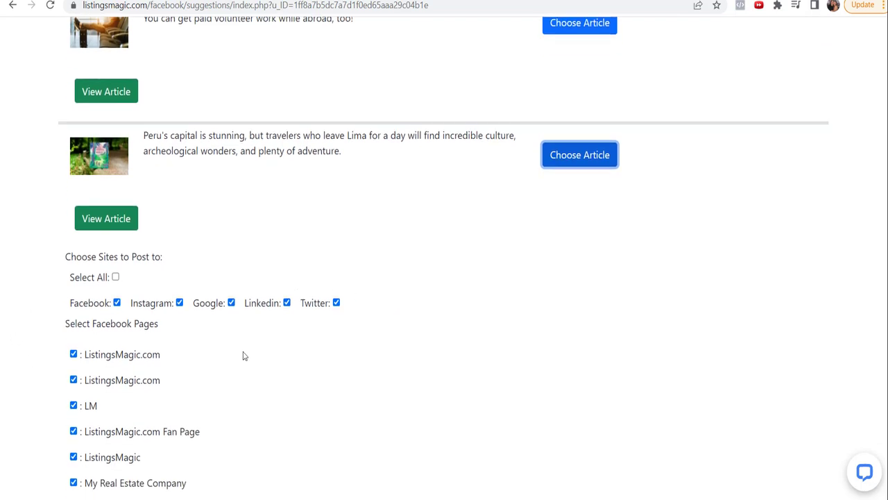
scroll(342, 329, "down", 2)
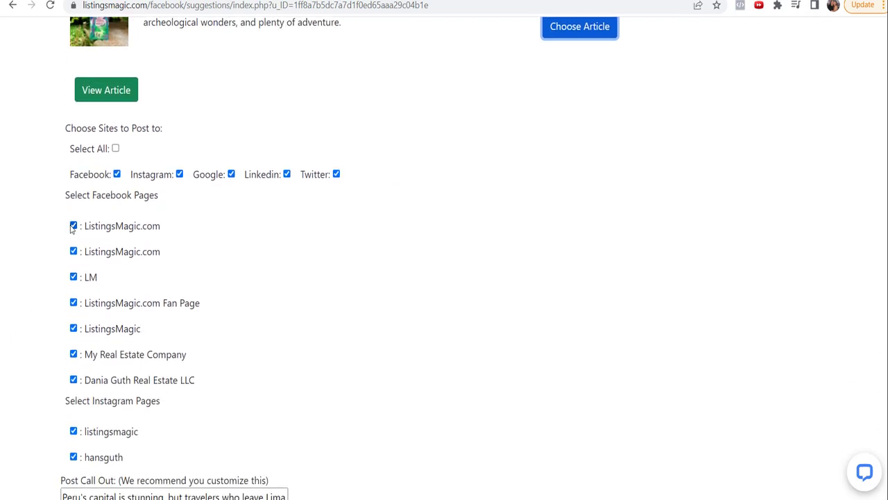
left_click(73, 226)
left_click(74, 252)
left_click(73, 277)
left_click(74, 303)
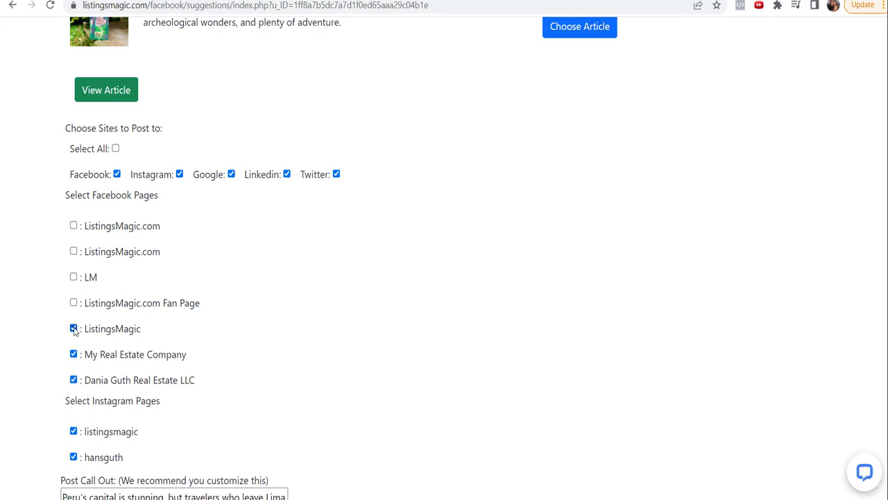
left_click(73, 329)
Step: Deselect the listingsmagic Instagram page, leaving one Instagram account selected
scroll(148, 409, "down", 2)
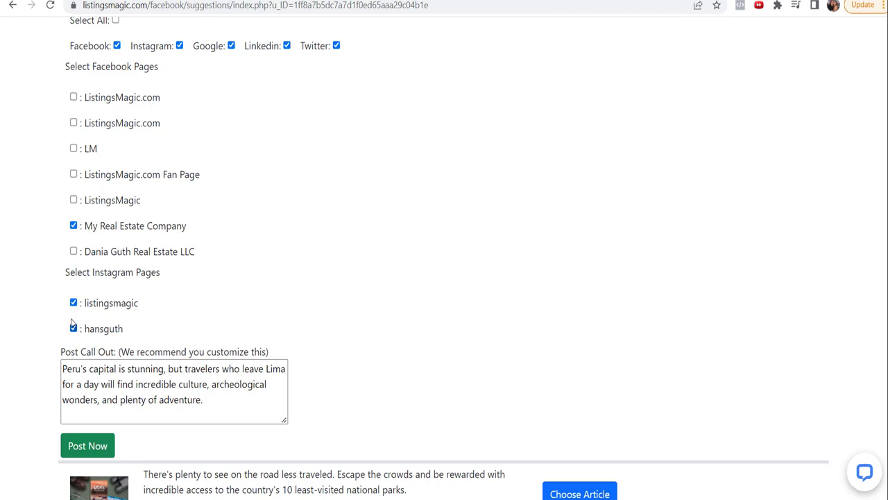
left_click(74, 303)
scroll(224, 295, "down", 1)
scroll(224, 295, "down", 1)
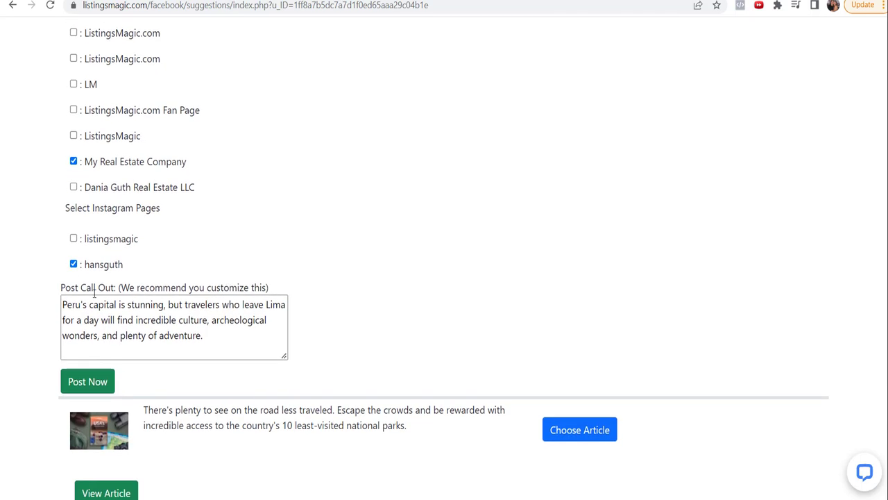
Step: Replace the suggested call-out with 'I have never been to Peru but Machu Pichu is on my bucket list of places to see'
left_click(64, 304)
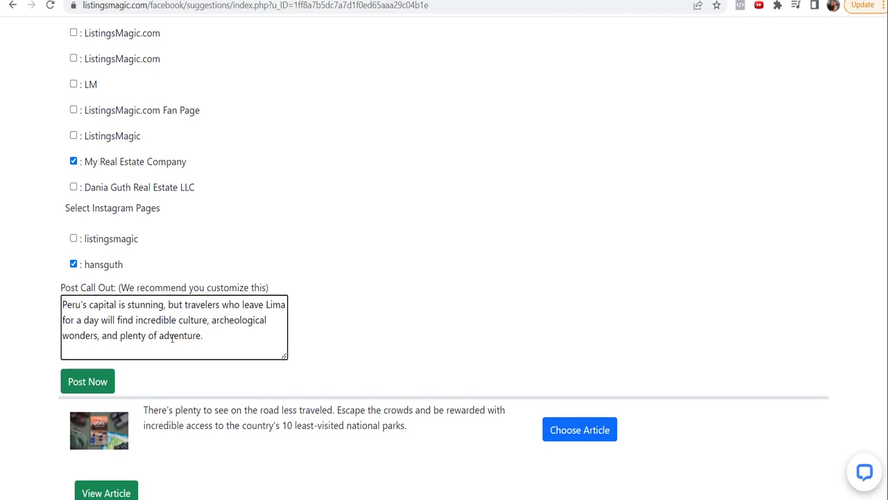
left_click_drag(210, 336, 0, 284)
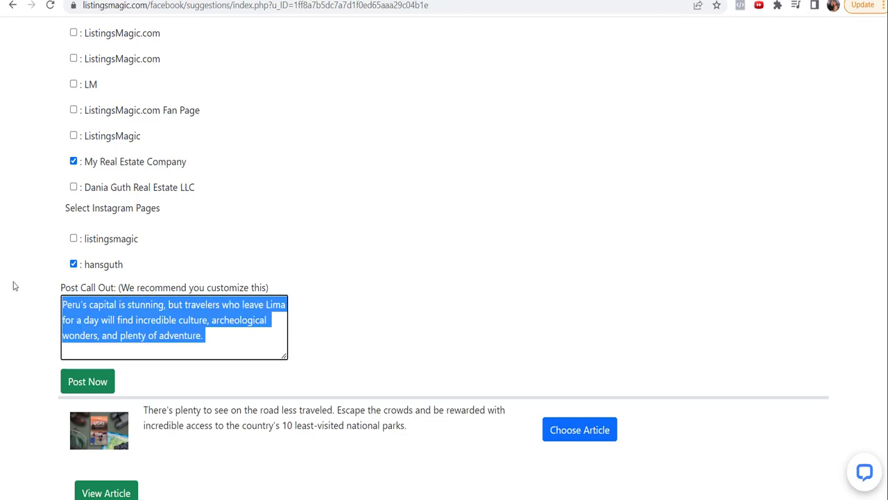
type("I have never been to")
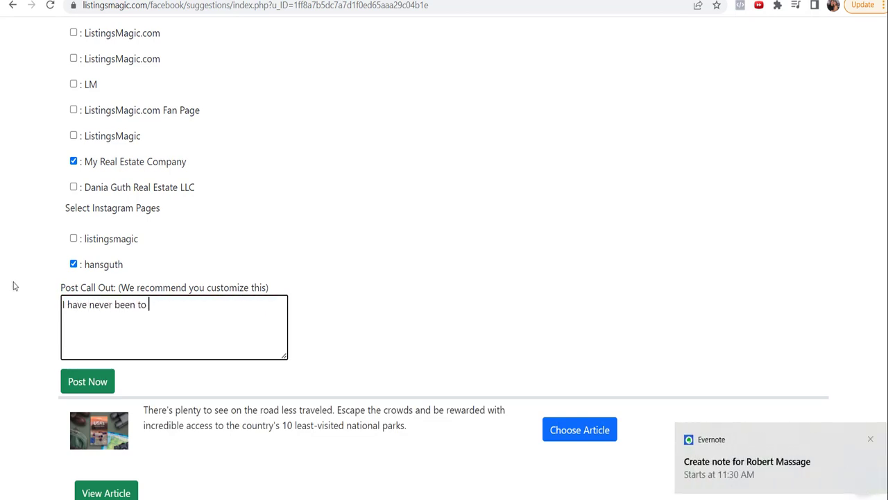
left_click(871, 439)
left_click(239, 287)
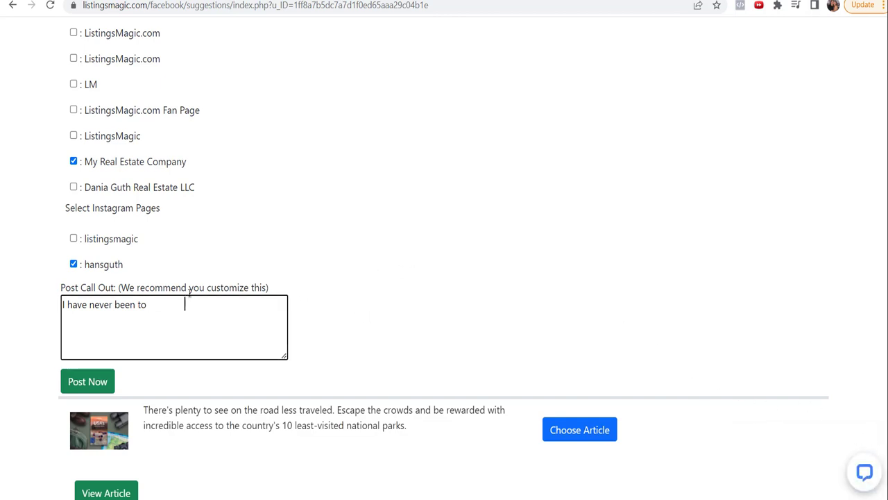
key("BackSpace")
key("BackSpace")
key("BackSpace")
key("BackSpace")
key("BackSpace")
key("BackSpace")
key("BackSpace")
key("BackSpace")
key("BackSpace")
key("BackSpace")
key("BackSpace")
key("BackSpace")
key("BackSpace")
key("BackSpace")
key("BackSpace")
key("BackSpace")
key("BackSpace")
key("BackSpace")
key("BackSpace")
key("BackSpace")
type("I have never been to Peru but Machu Pichu")
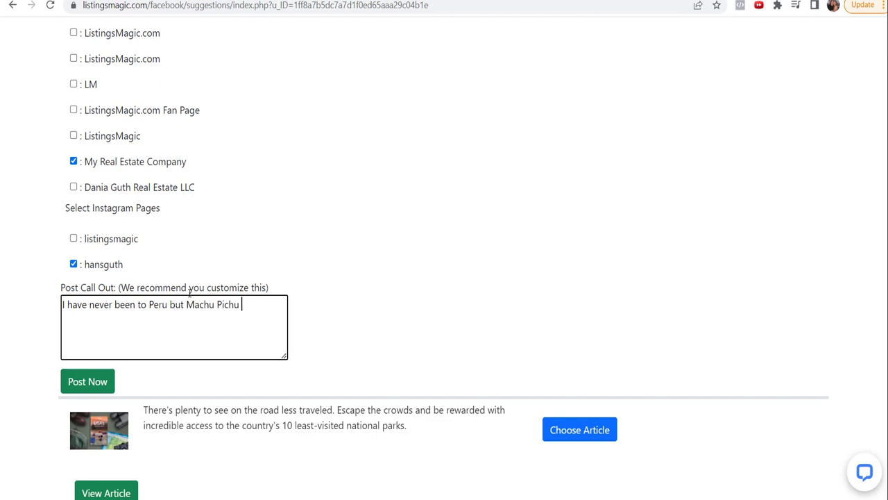
type(" is on my bucket list of ")
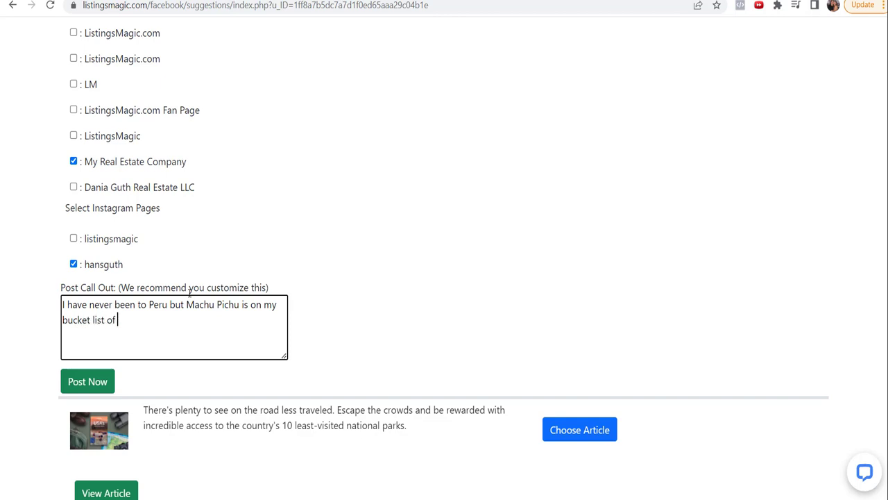
type("places to see.")
Step: Search emojis for 'travel' and copy the airplane and map emojis
scroll(246, 281, "up", 20)
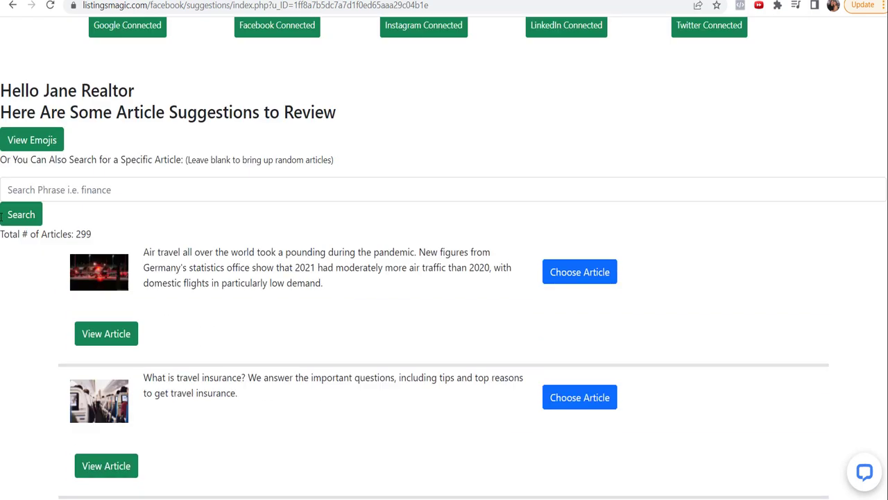
left_click(23, 285)
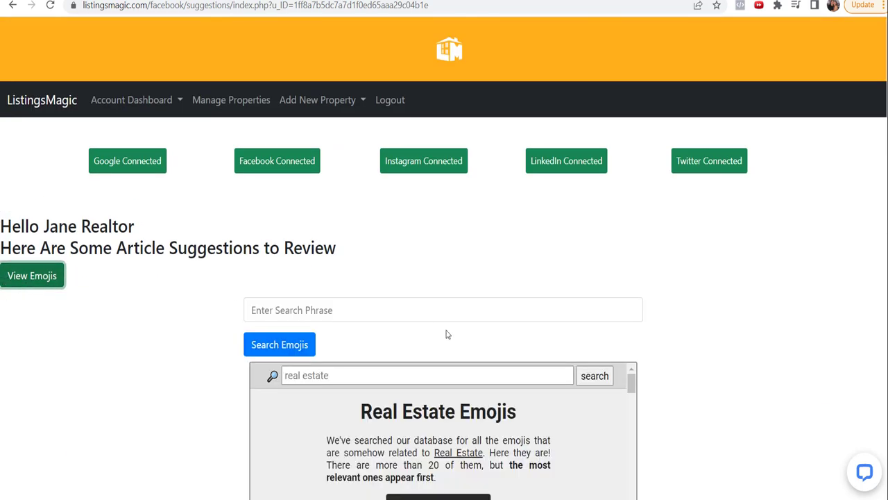
left_click(316, 375)
type("travel")
key("Return")
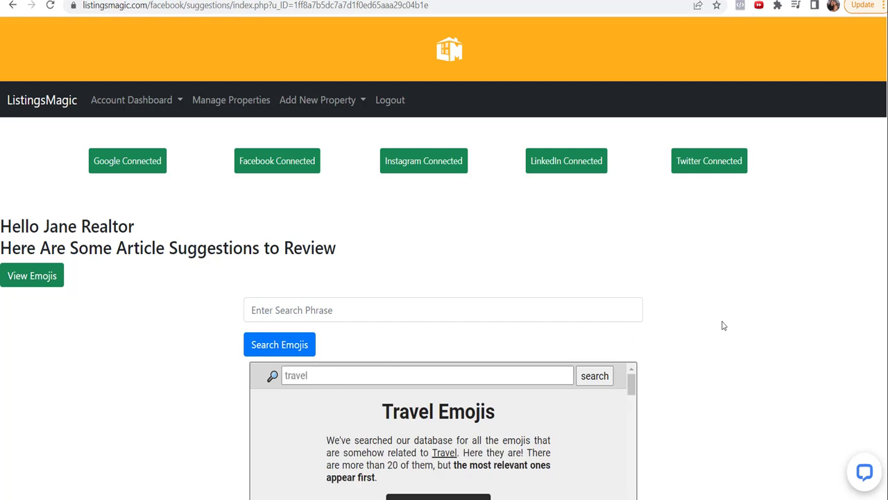
scroll(723, 323, "down", 4)
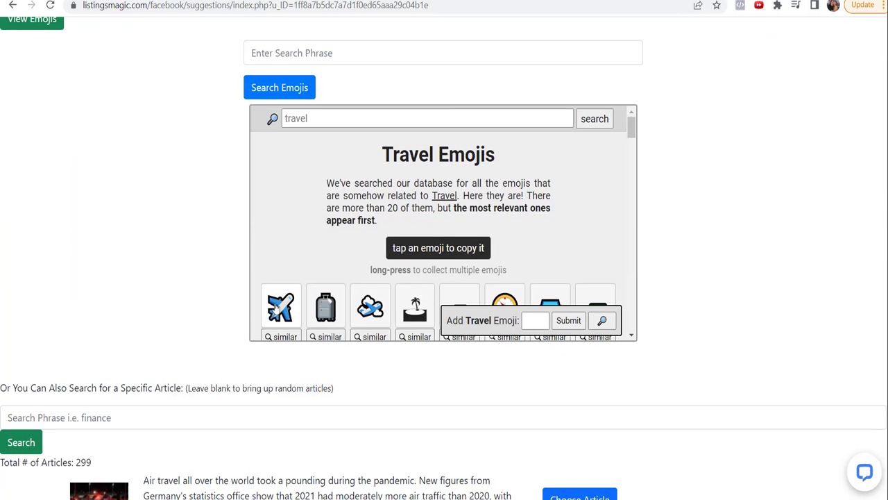
left_click(281, 305)
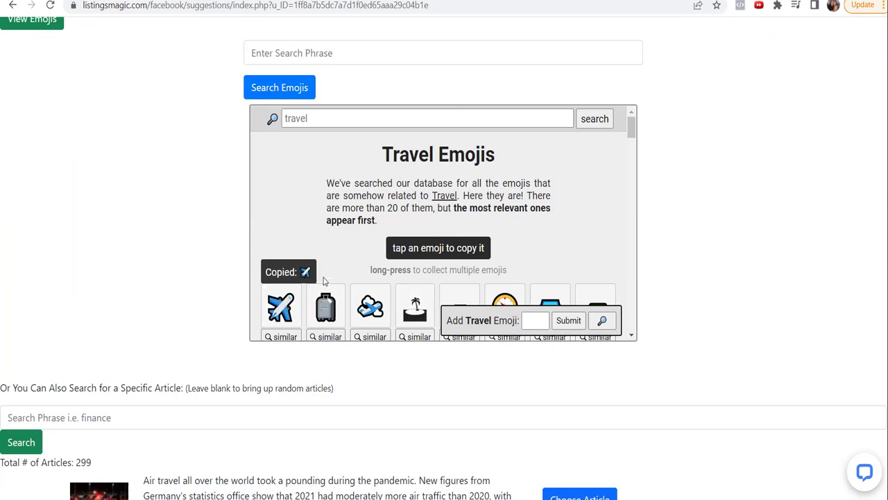
scroll(595, 260, "down", 1)
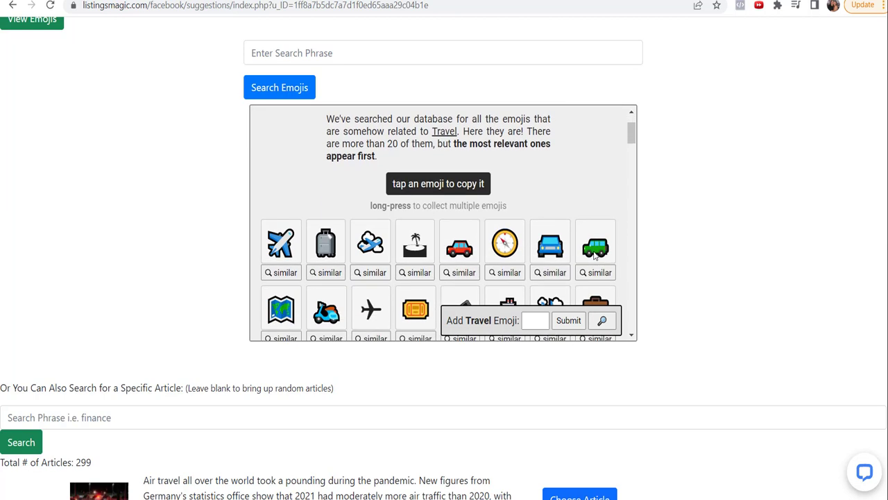
scroll(284, 284, "down", 1)
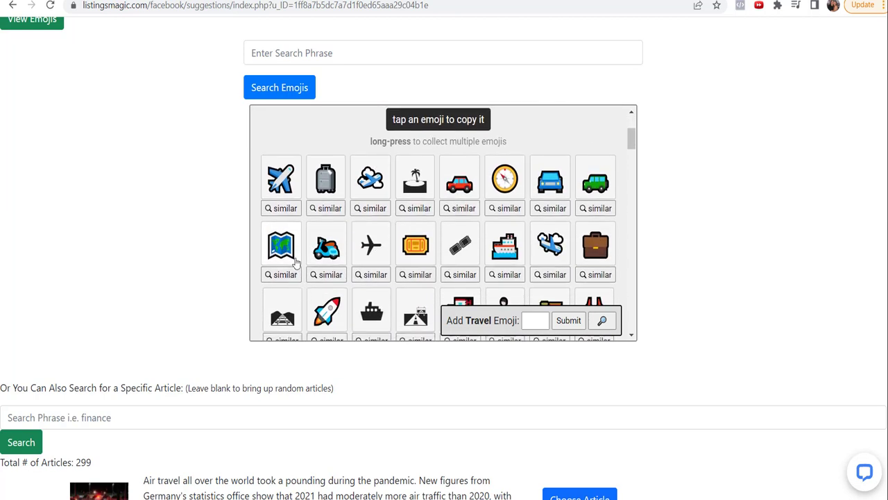
left_click(288, 251)
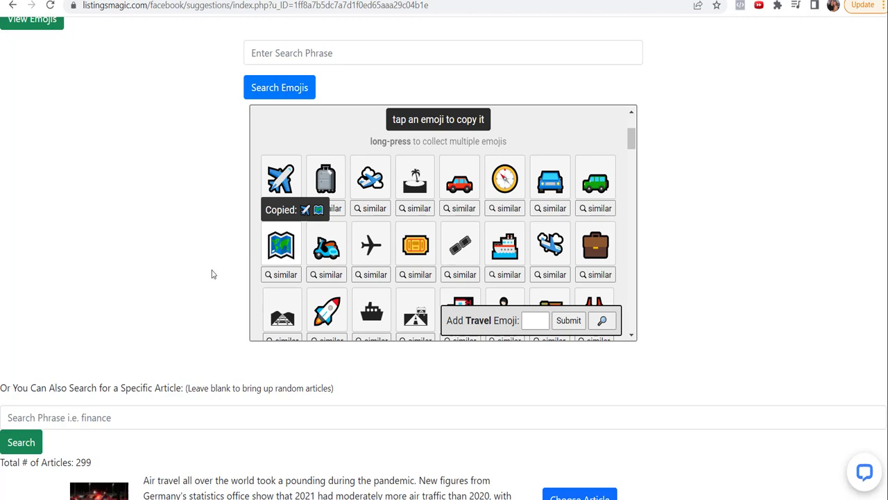
Step: Paste the airplane and map emojis at the start and end of the call-out
scroll(134, 270, "down", 6)
scroll(118, 337, "down", 4)
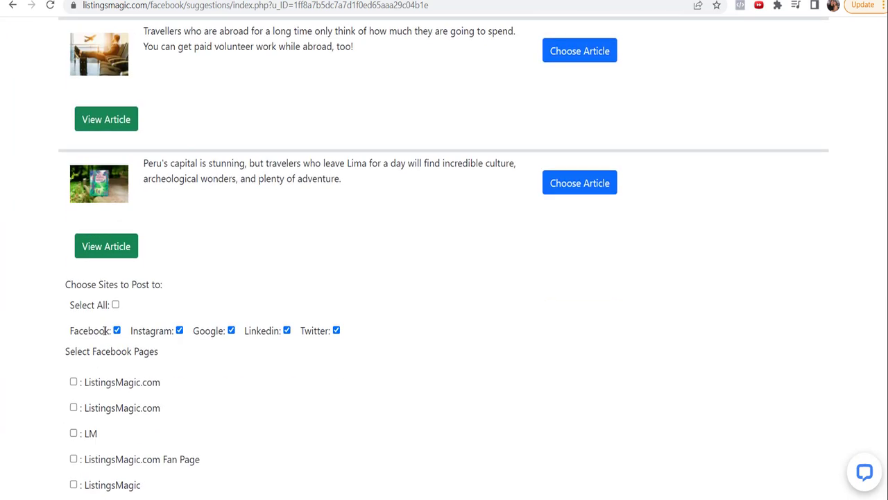
scroll(104, 331, "down", 5)
left_click(63, 335)
key("ctrl+v")
left_click(208, 349)
key("ctrl+v")
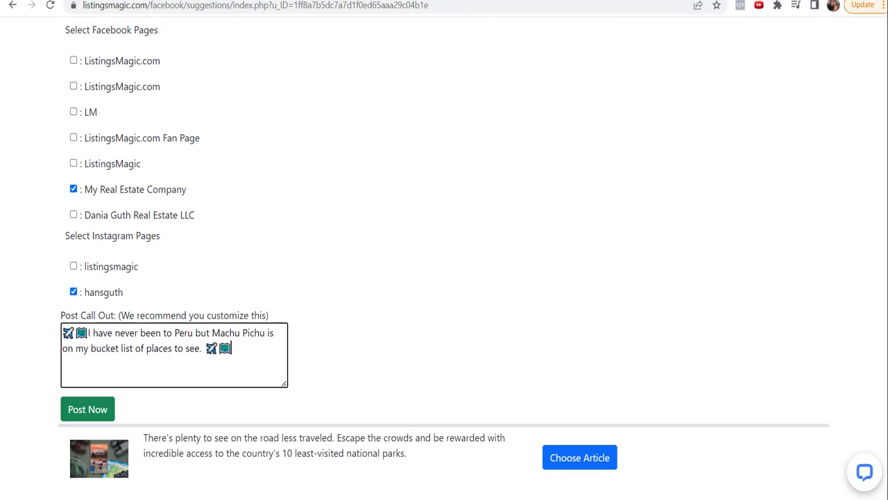
Step: Post the Peru article now, then close the Instagram tab to return to the results page
left_click(85, 410)
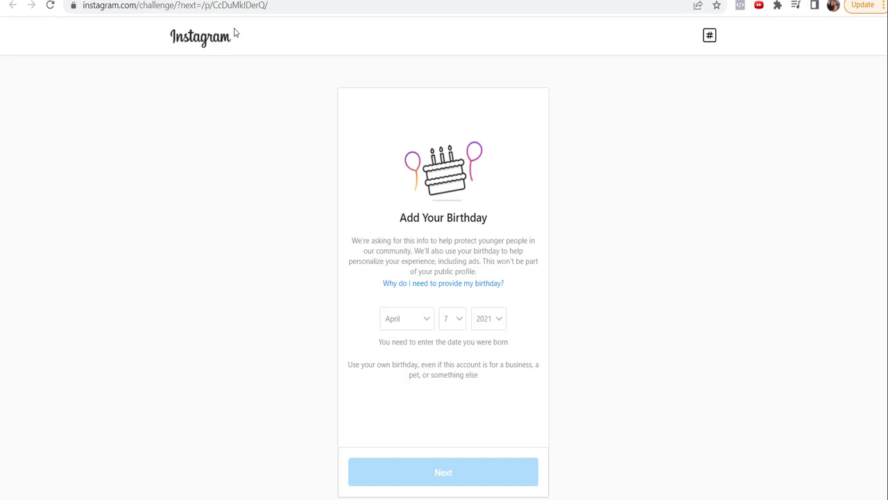
key("ctrl+w")
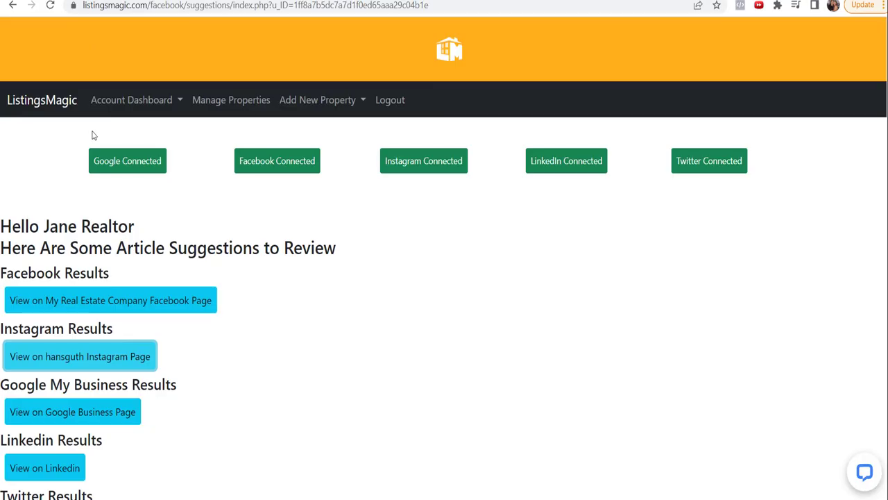
left_click(78, 418)
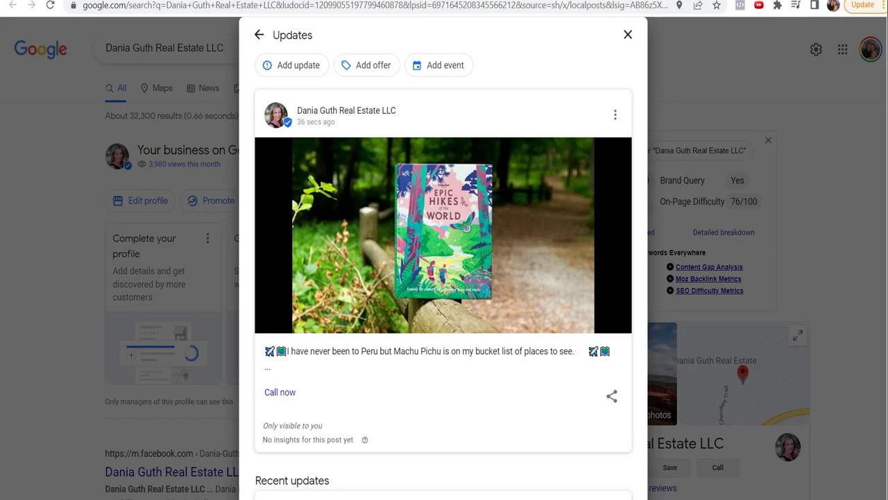
key("ctrl+w")
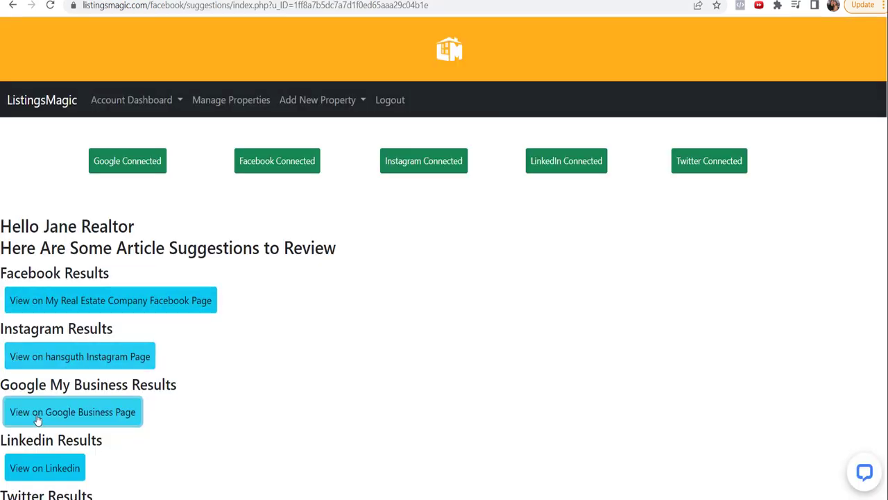
left_click(46, 469)
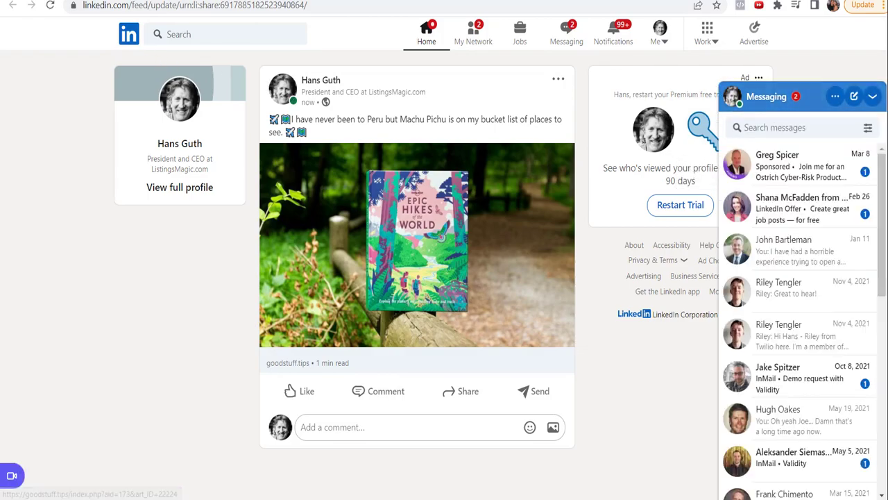
key("ctrl+w")
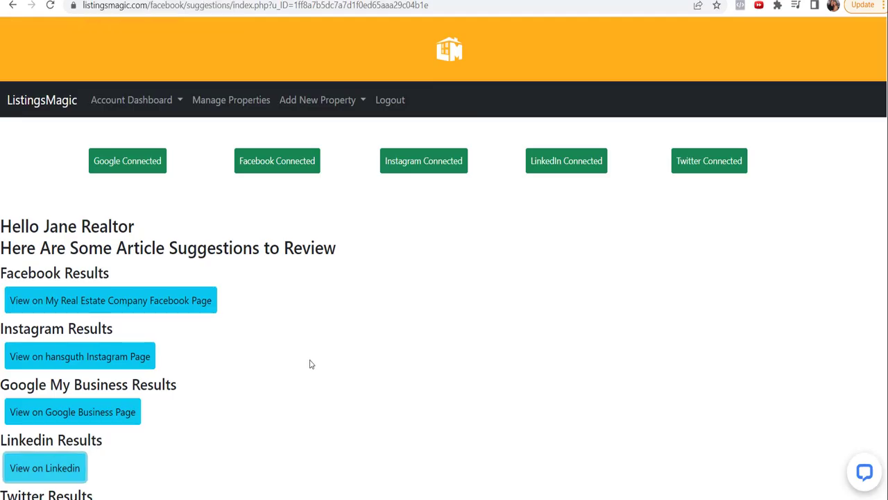
scroll(310, 363, "down", 2)
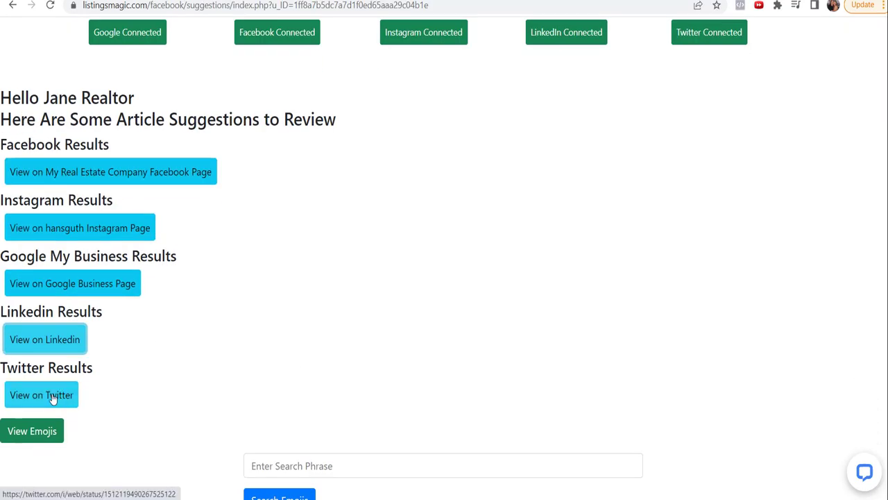
left_click(55, 396)
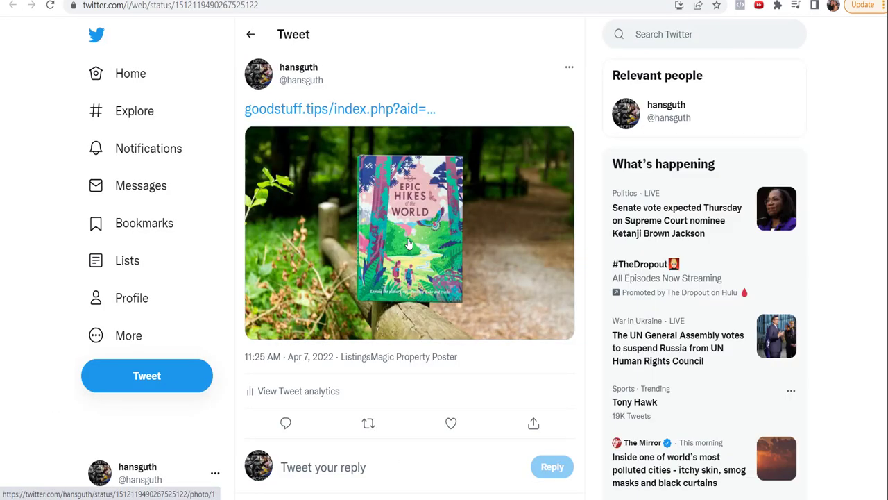
left_click(166, 0)
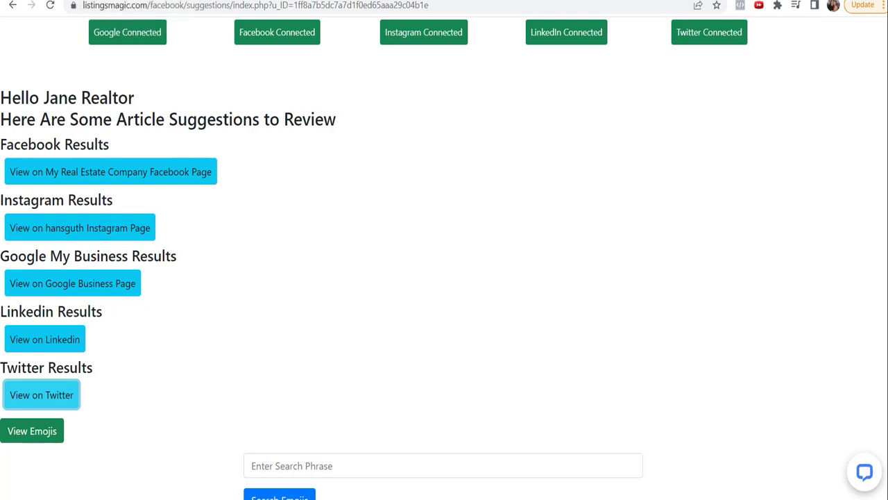
Step: Switch from the postcards cron output to the Set Up Facebook Article Posting Preferences page
left_click(291, 0)
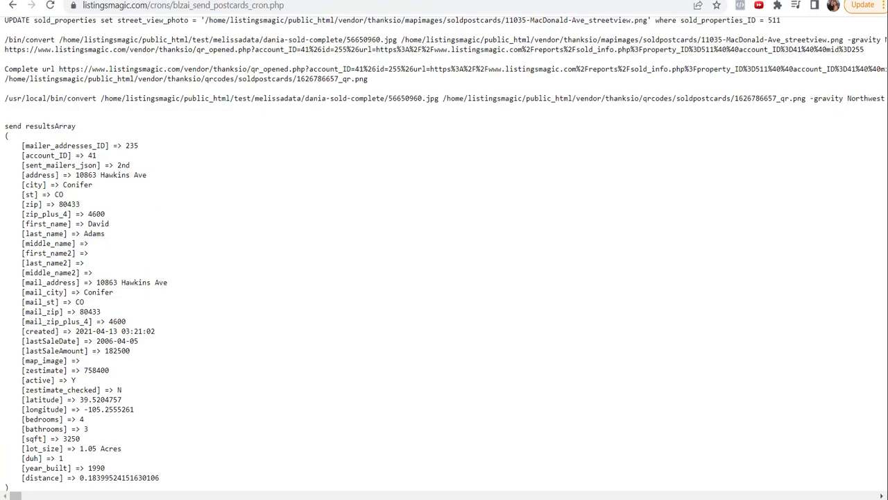
key("ctrl+Tab")
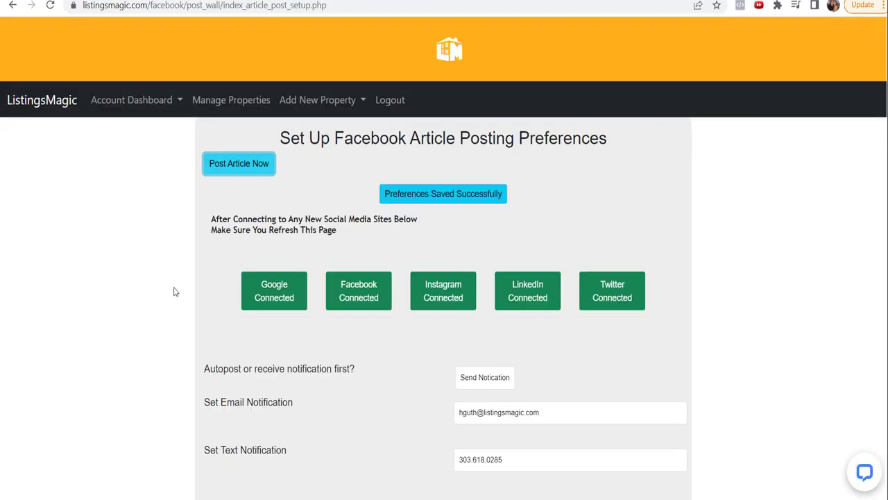